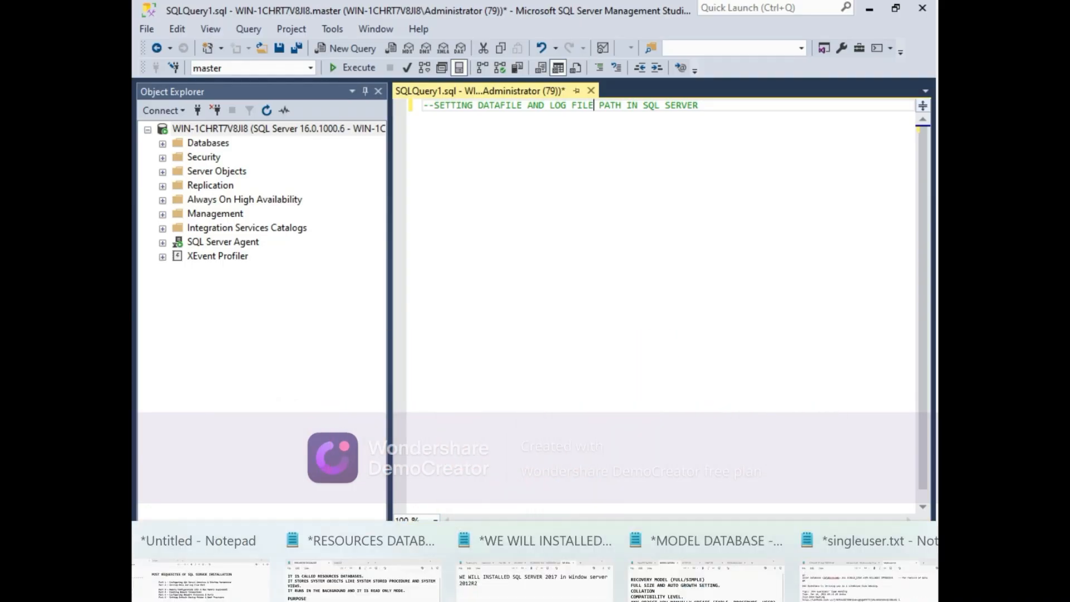
- Review the Notepad notes on reasons to change the default data and log file locations, and return to SQL Server Management Studio
left_click(208, 577)
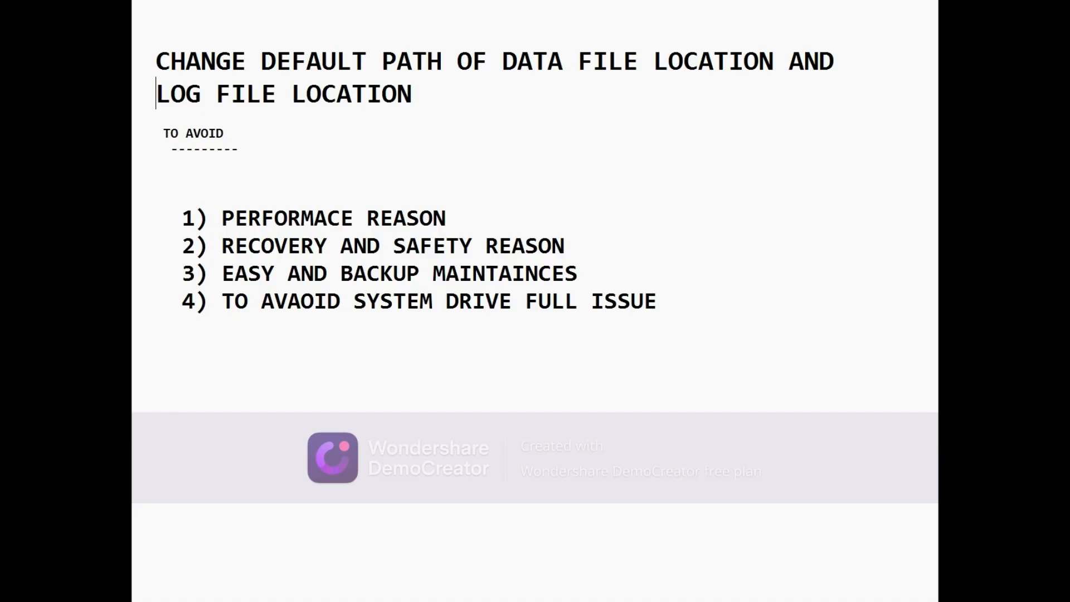
mouse_move(697, 600)
left_click(705, 559)
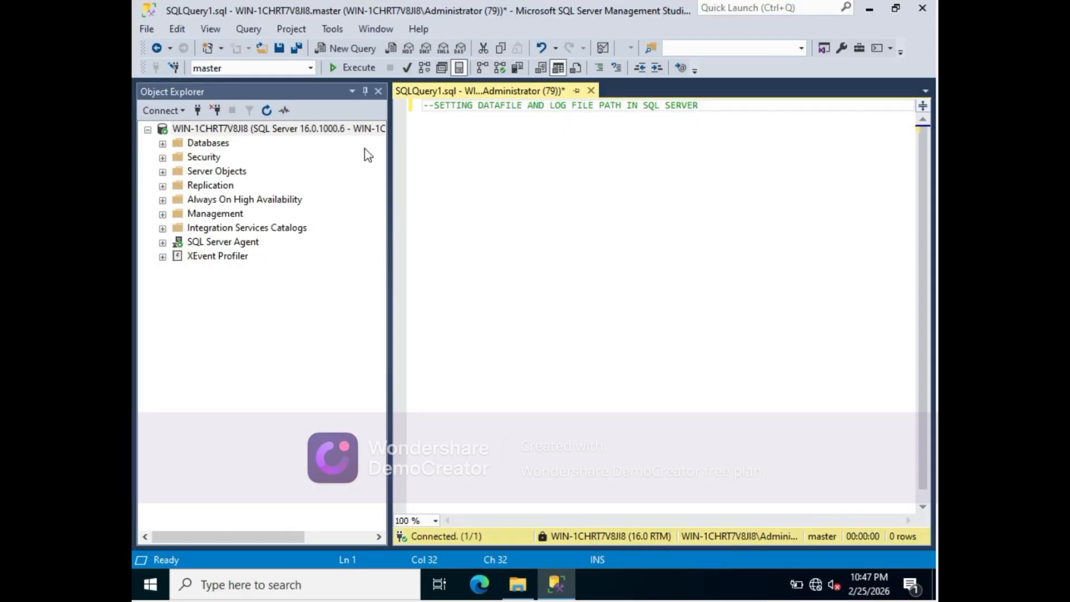
- Open the Server Properties of the connected SQL Server instance at Database Settings and maximize the window
left_click(234, 131)
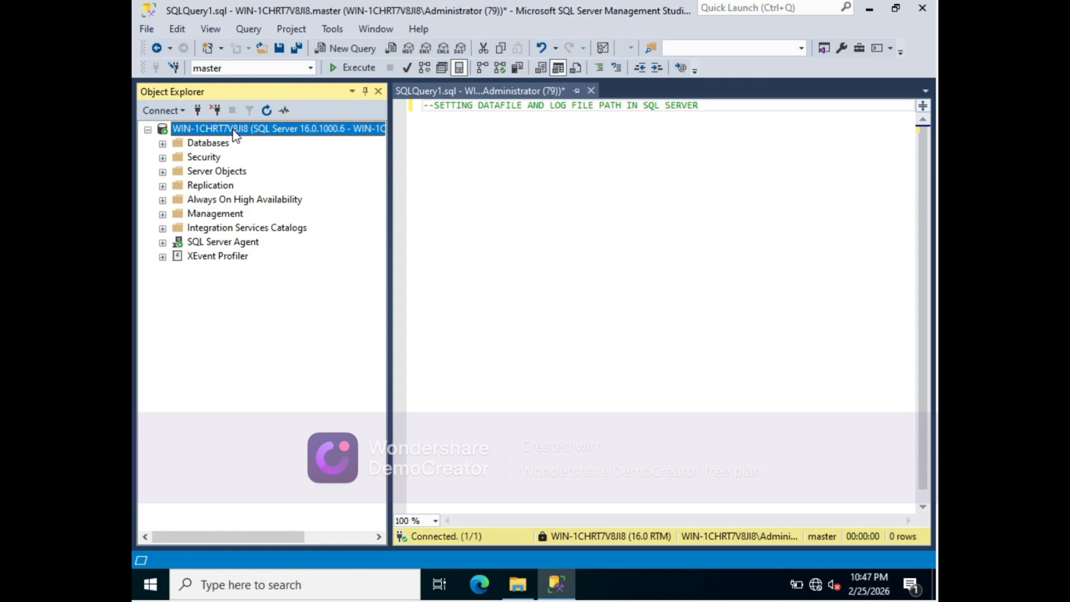
right_click(233, 131)
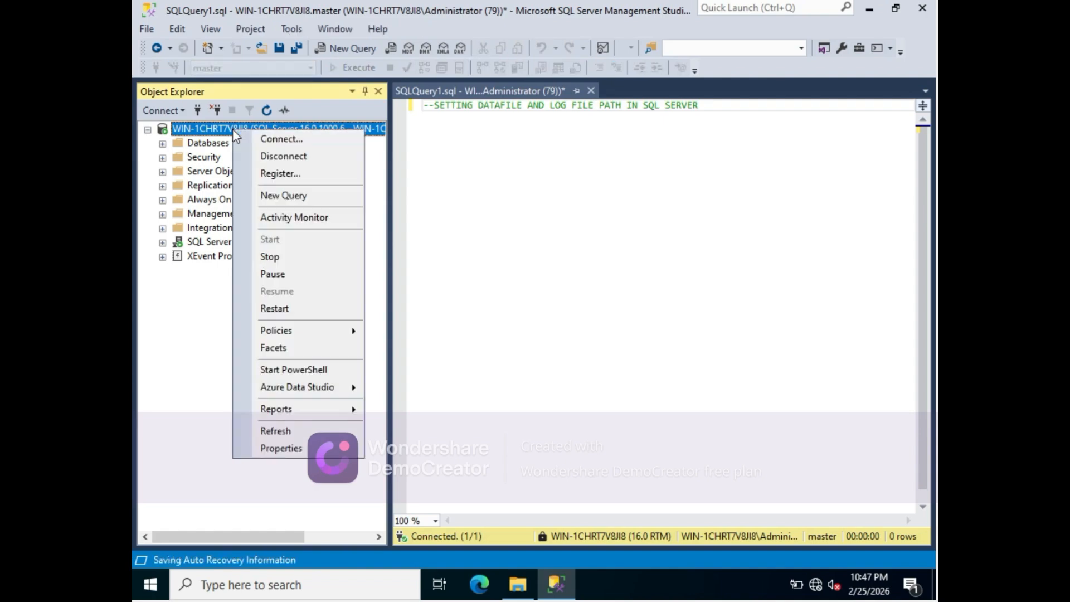
left_click(272, 452)
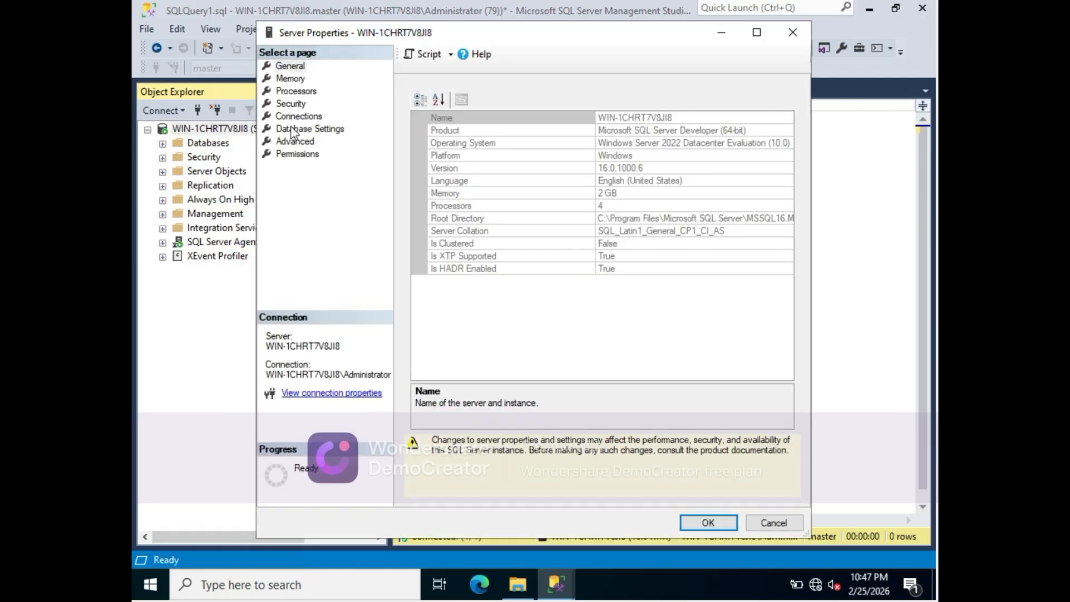
left_click(292, 130)
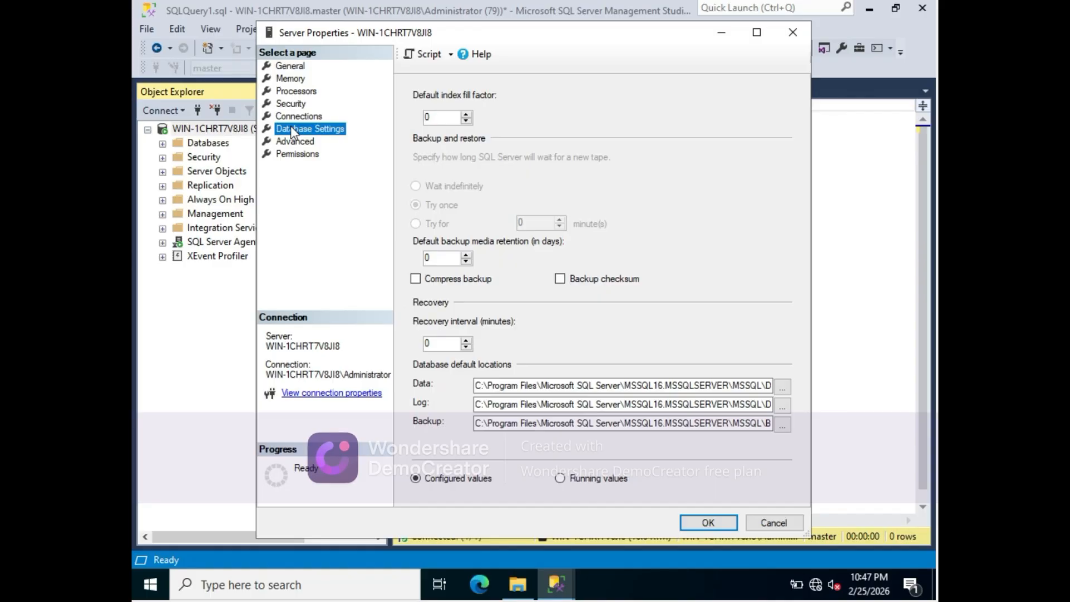
left_click(760, 41)
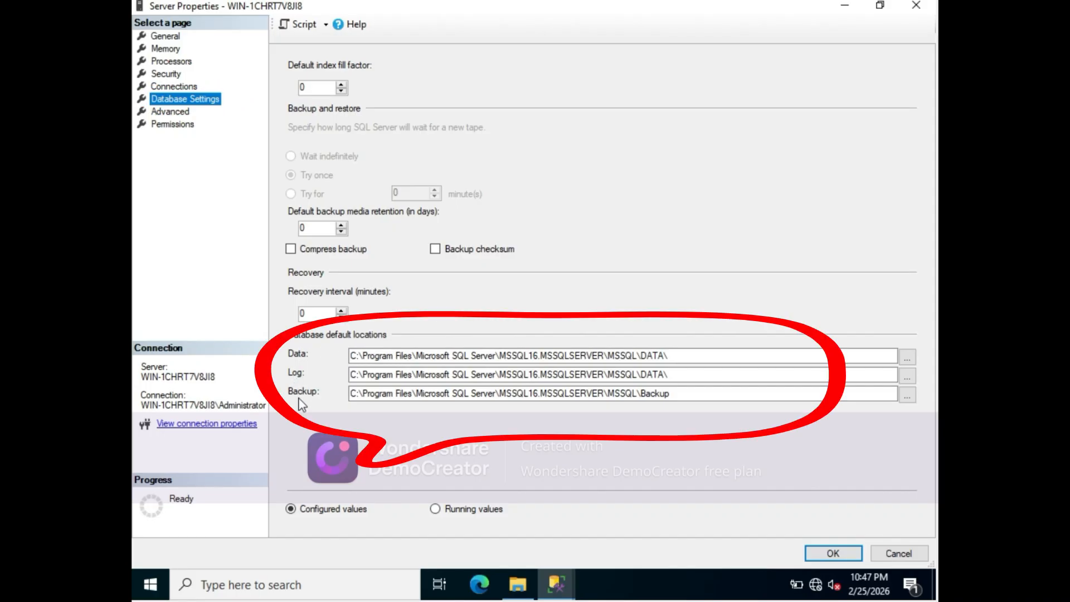
- Copy the default data path Program Files\Microsoft SQL Server\MSSQL16.MSSQLSERVER\MSSQL\DATA\ and open that folder in File Explorer
left_click(718, 360)
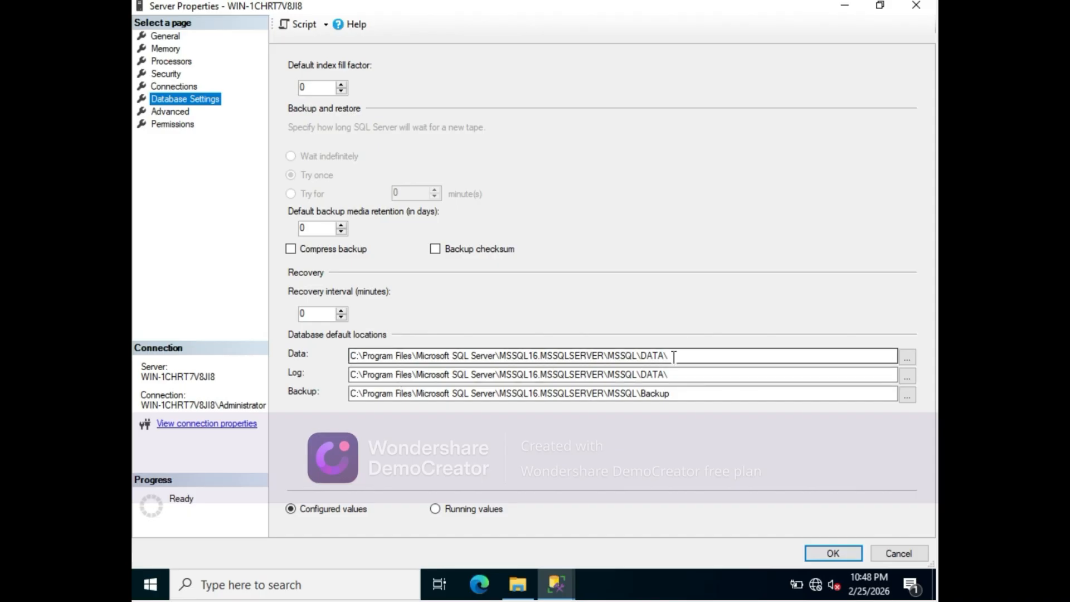
left_click_drag(675, 355, 364, 355)
key("ctrl+c")
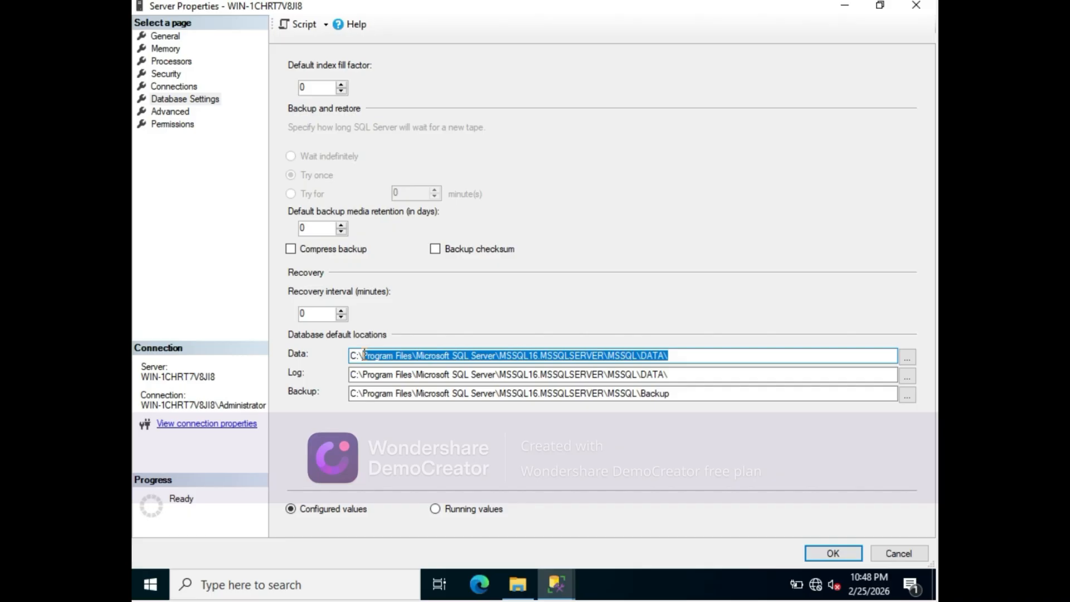
left_click(517, 584)
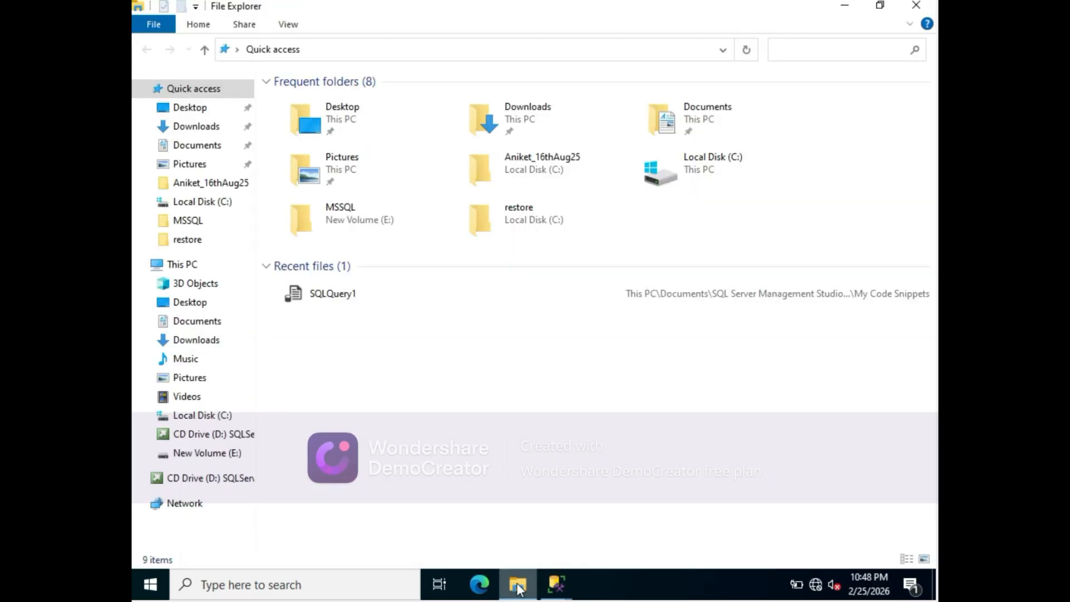
left_click(359, 51)
key("BackSpace")
key("ctrl+v")
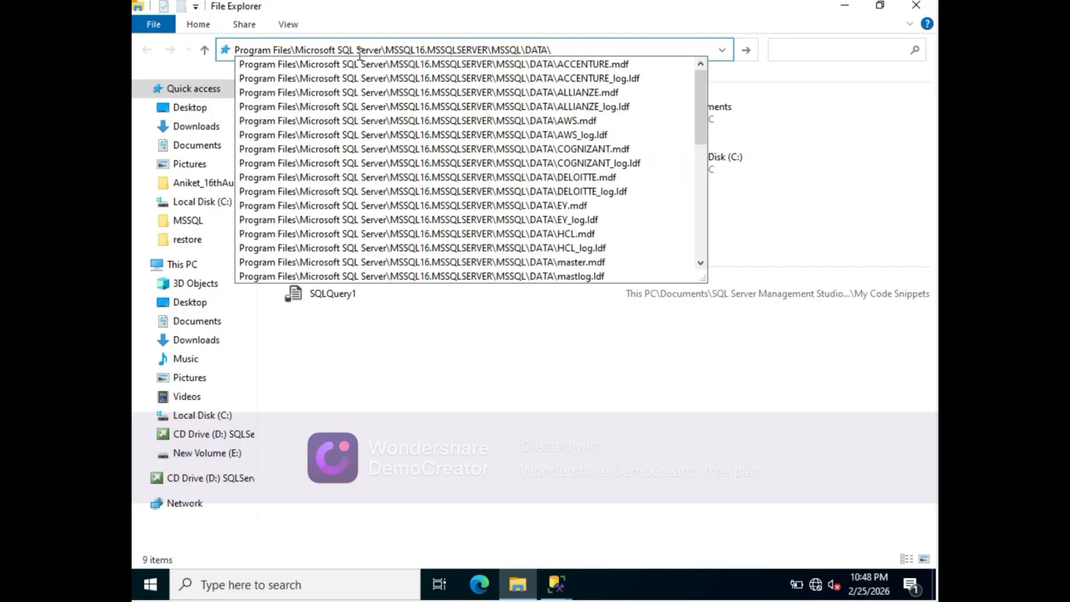
key("Return")
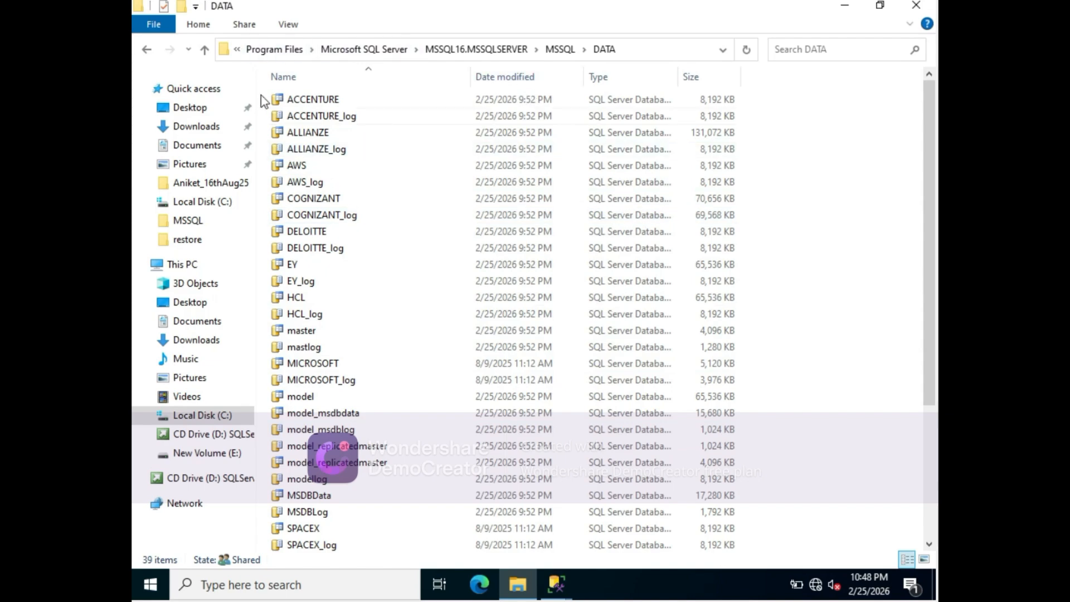
- Look at the available drives under This PC and switch back to the Server Properties window
left_click(179, 266)
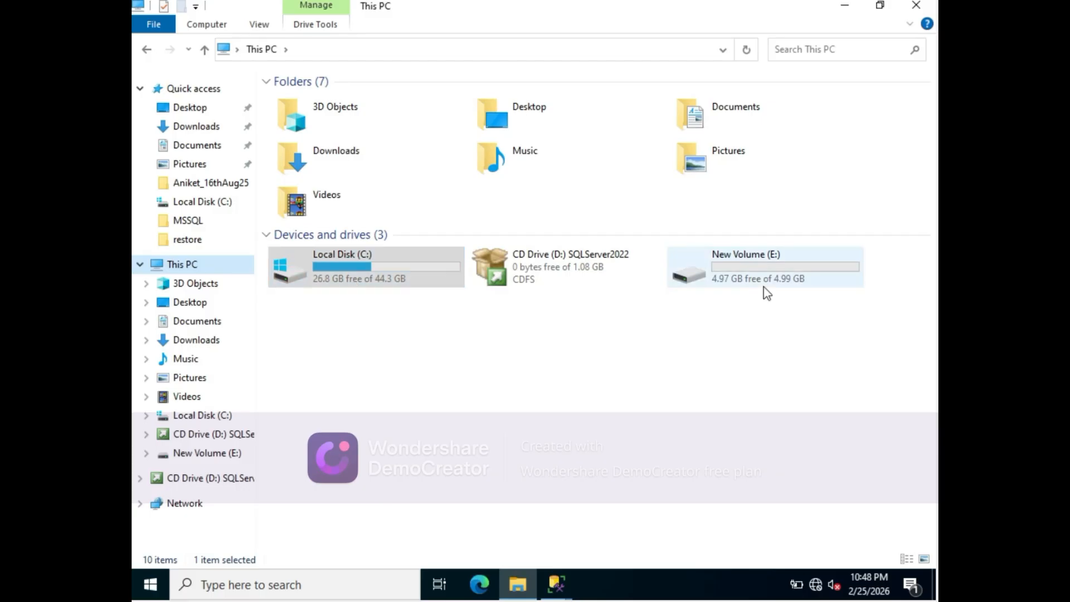
left_click(557, 584)
left_click(627, 509)
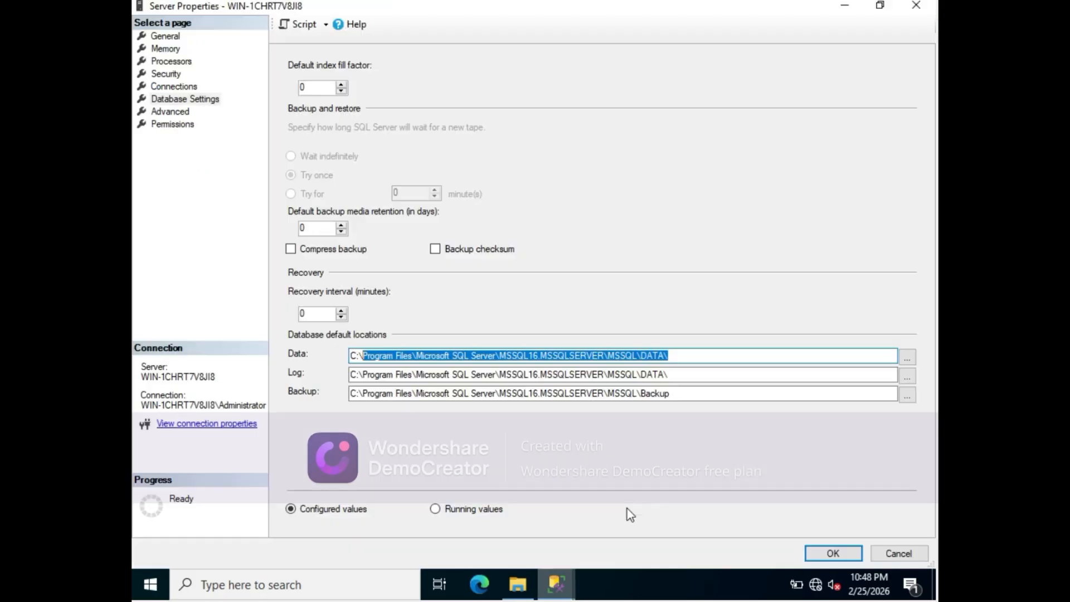
- Examine the paths and file names of the DELOITTE database files in its Database Properties, and close the window
mouse_move(567, 572)
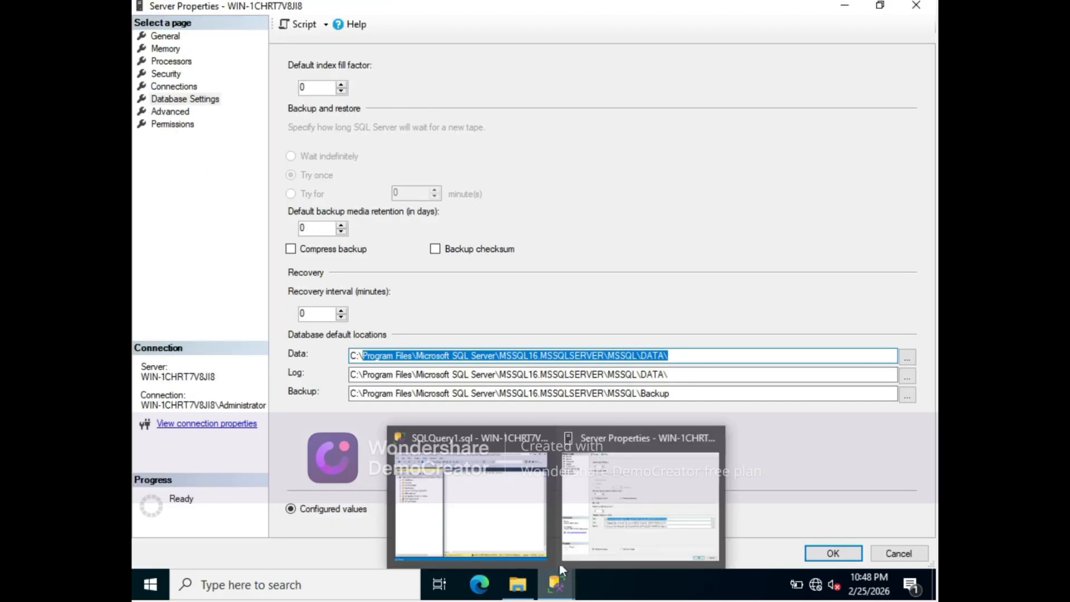
left_click(440, 474)
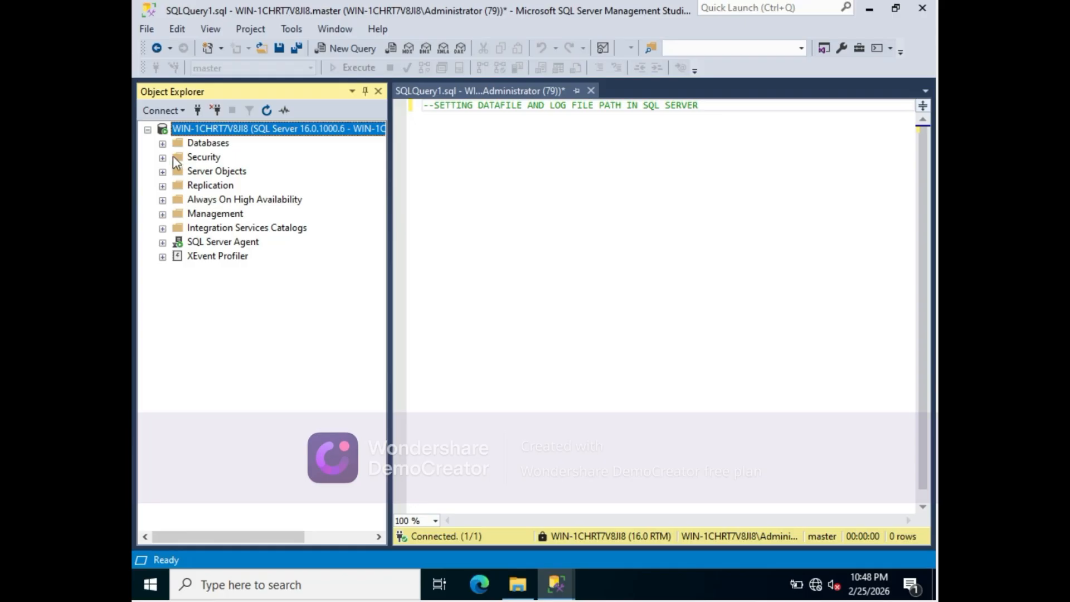
left_click(163, 144)
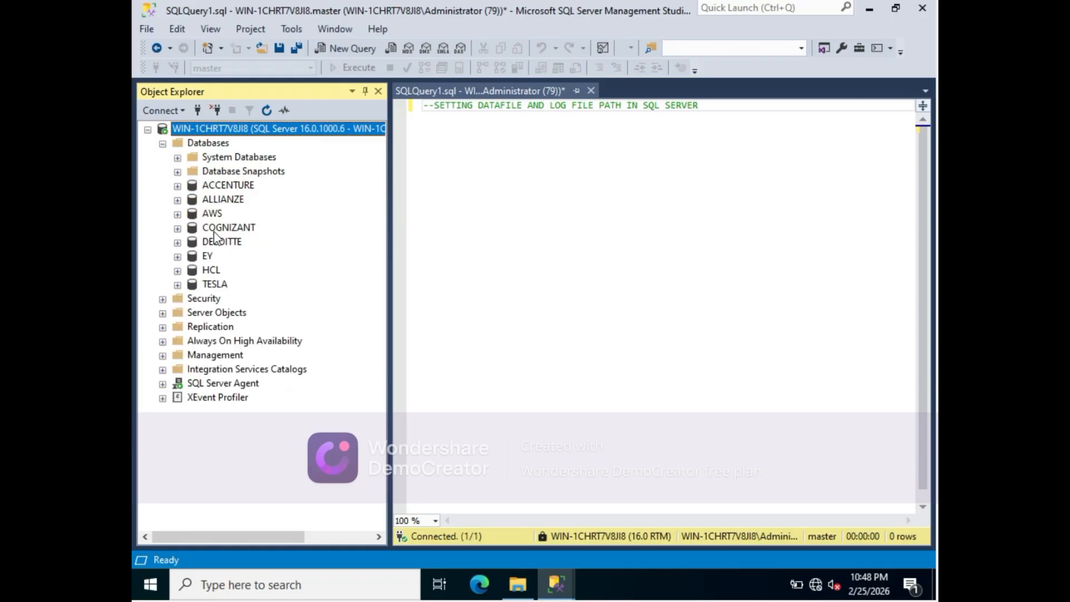
left_click(222, 245)
right_click(223, 249)
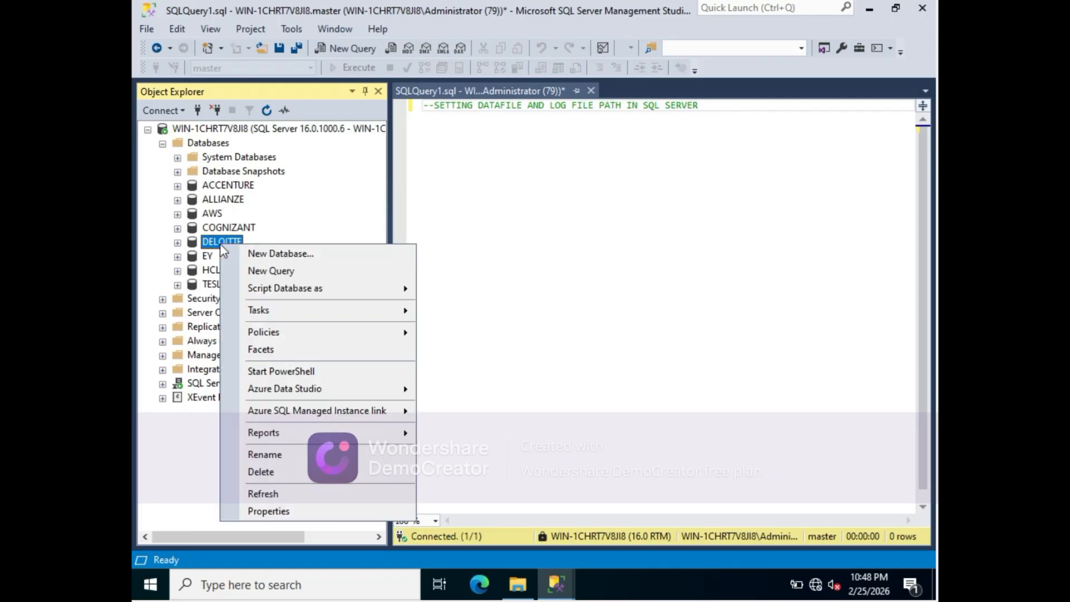
left_click(249, 511)
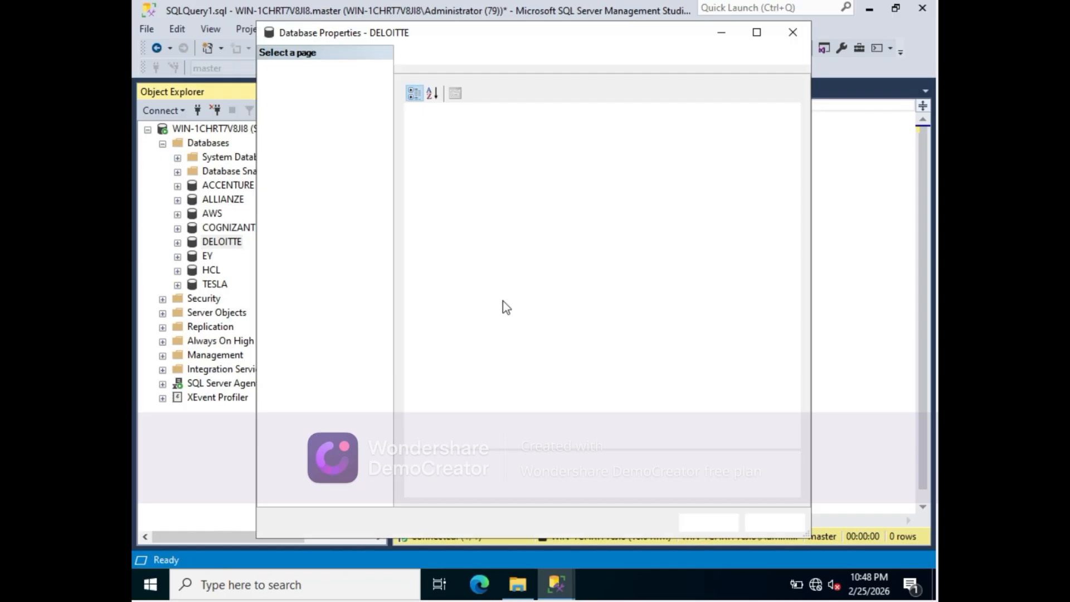
left_click(284, 80)
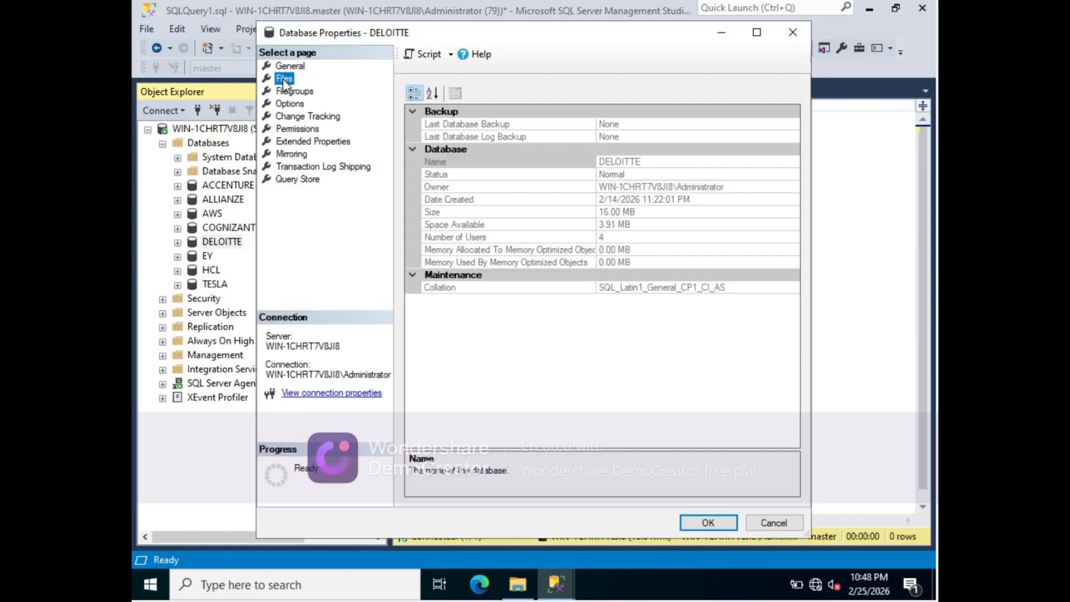
left_click(757, 32)
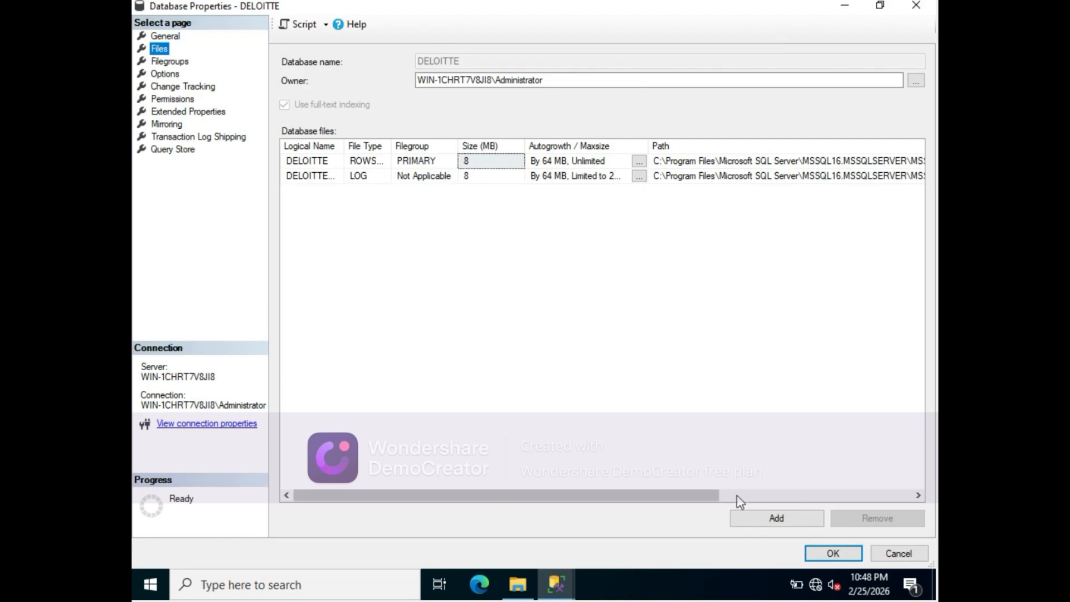
left_click_drag(701, 496, 865, 493)
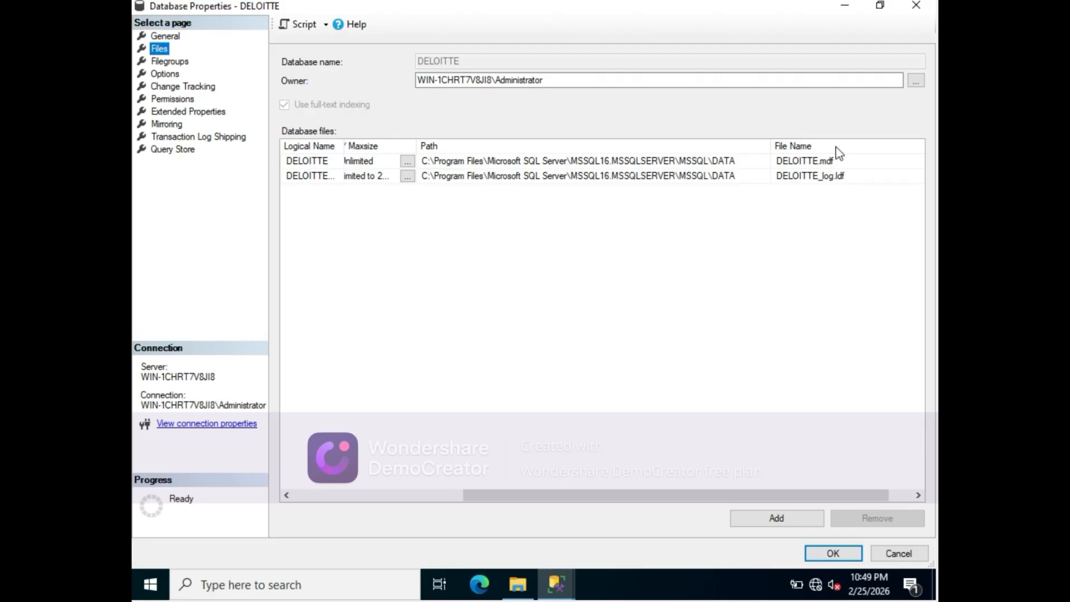
left_click(916, 7)
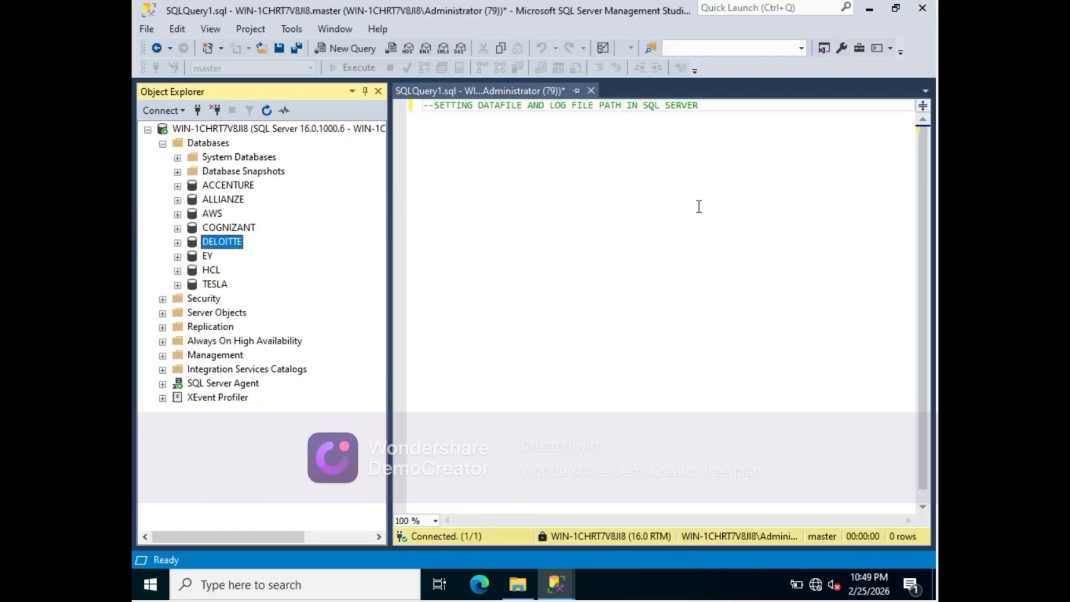
- Bring up the Server Properties window again, and switch to File Explorer to open the MSSQL folder on drive E:
mouse_move(564, 596)
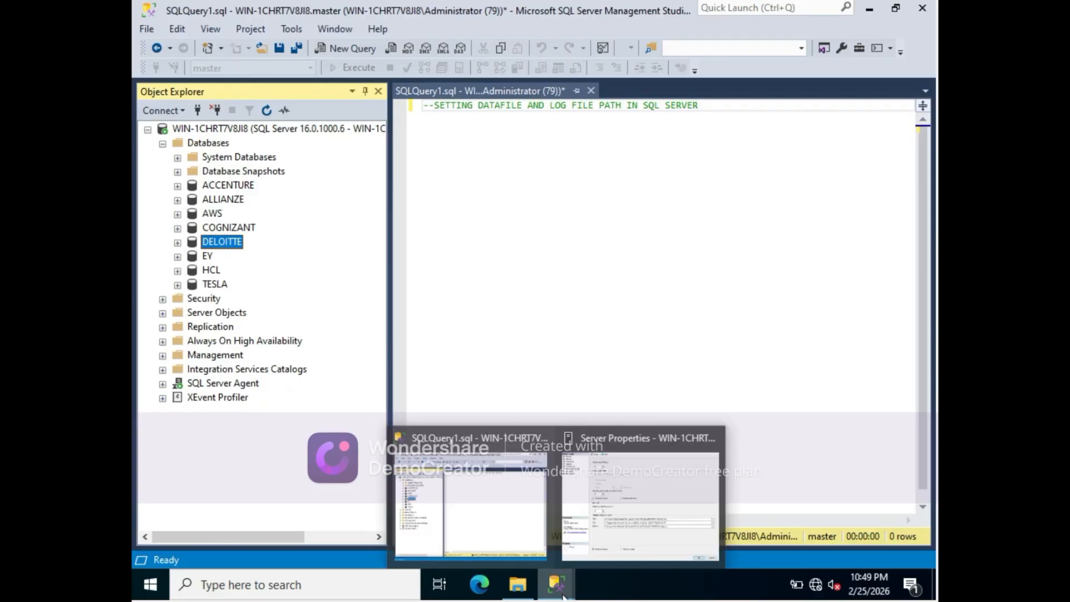
left_click(665, 511)
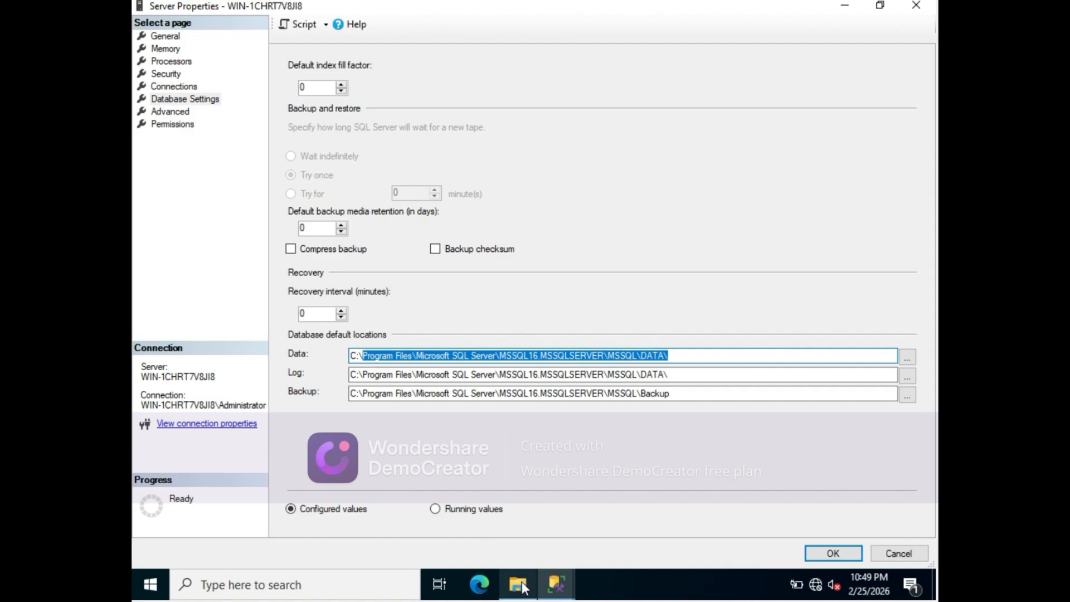
mouse_move(524, 588)
left_click(494, 524)
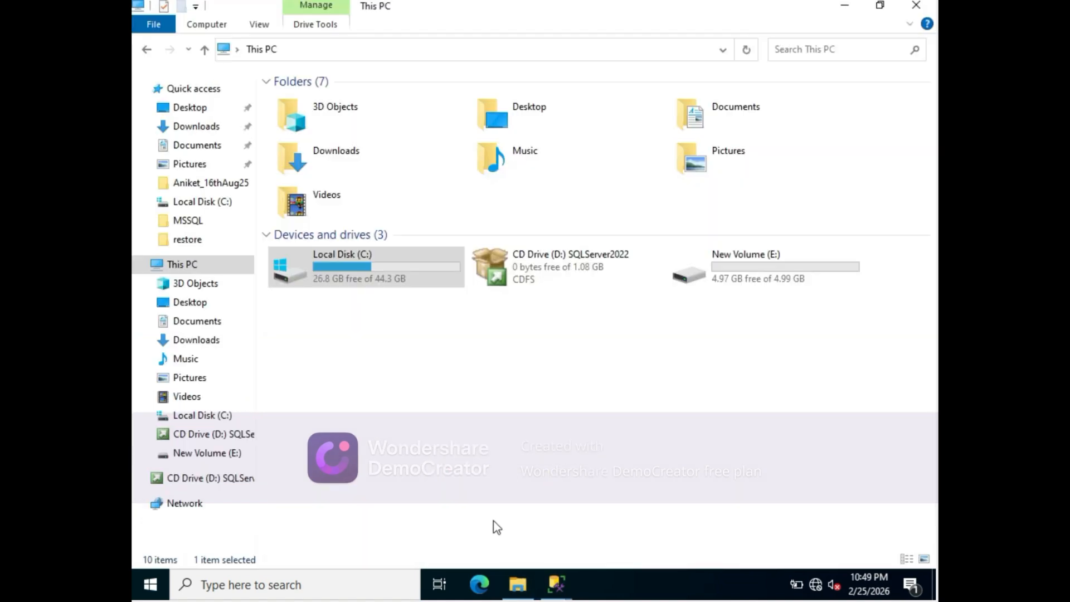
double_click(783, 280)
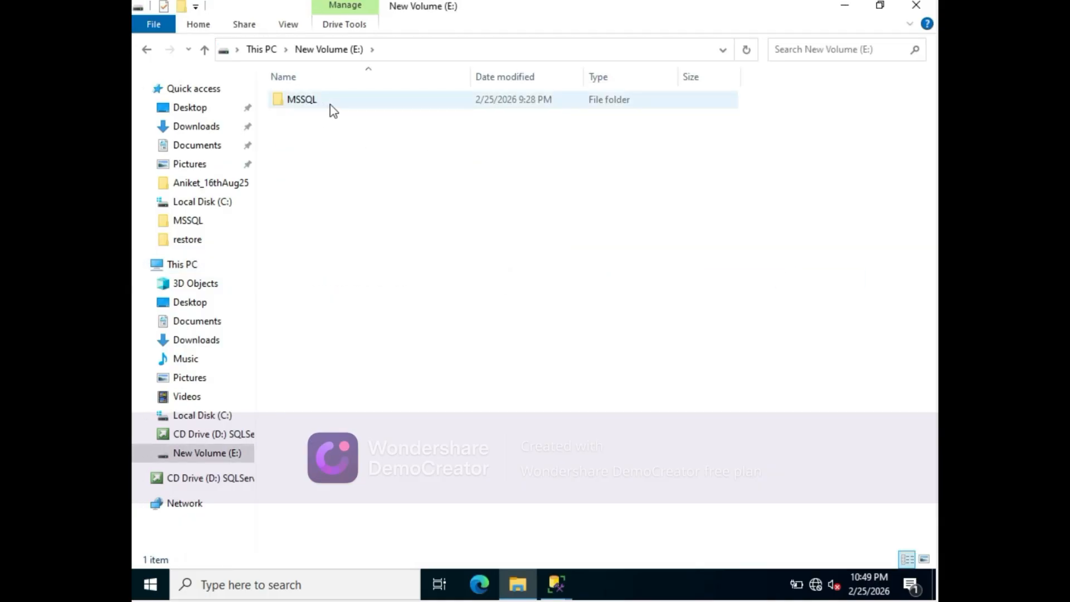
double_click(332, 109)
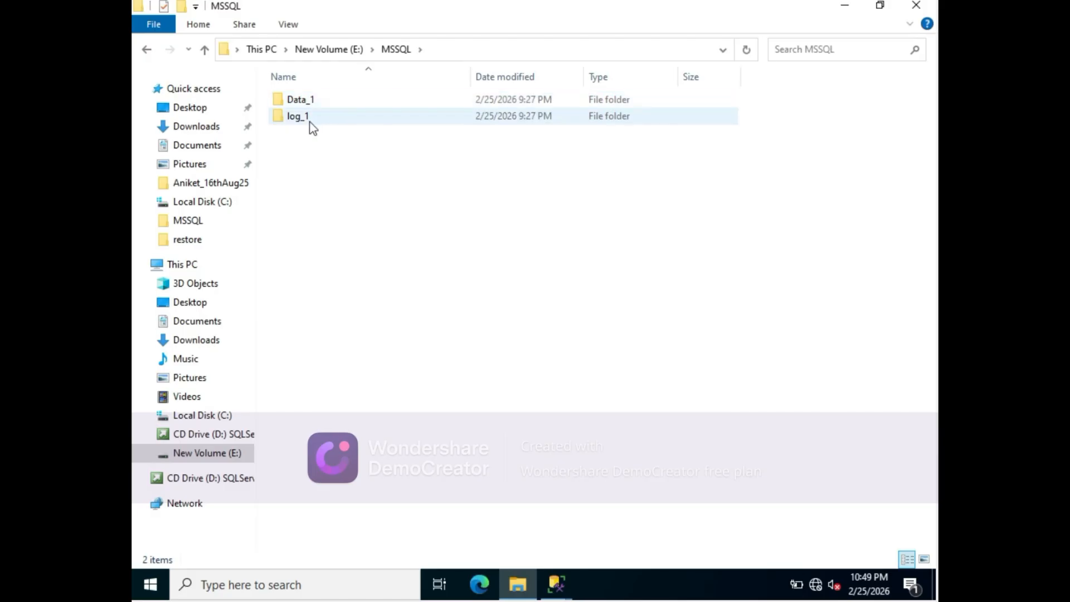
- Rename the Data_1 folder in E:\MSSQL as Data_file
right_click(324, 104)
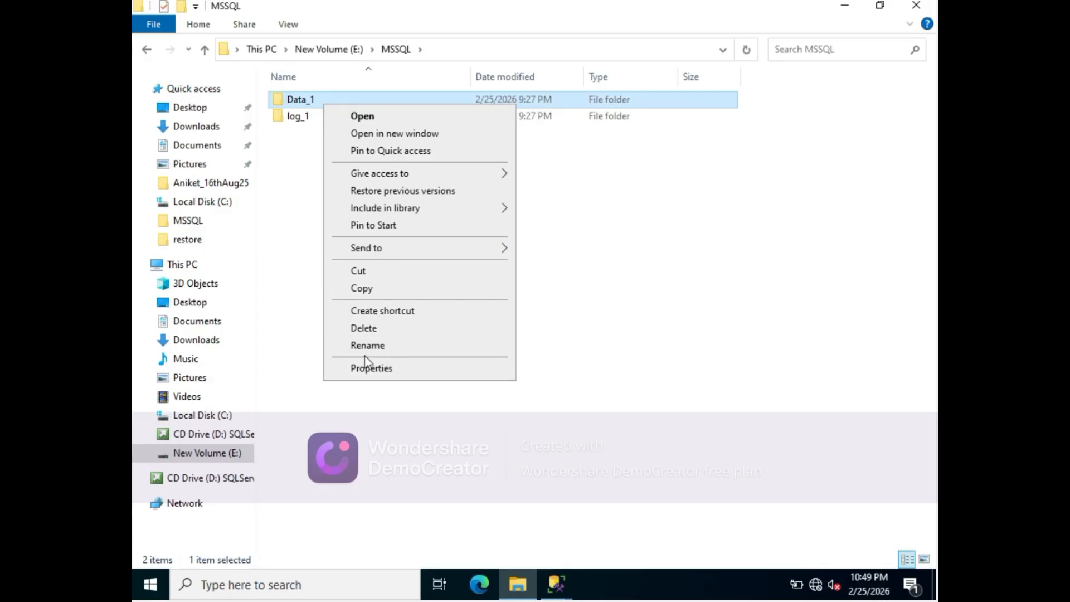
left_click(362, 348)
key("BackSpace")
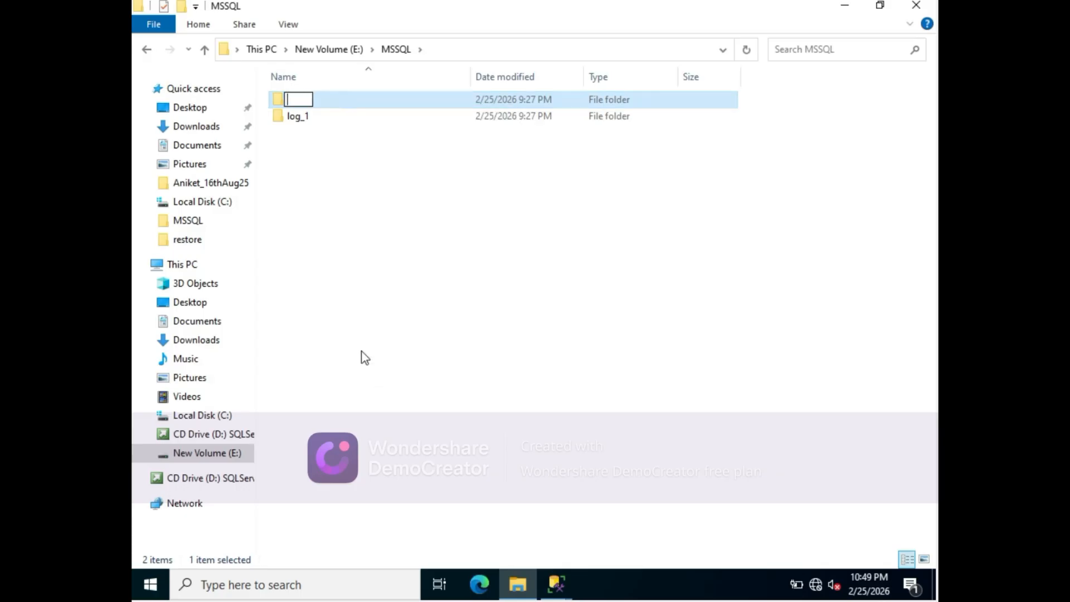
type("Data_log")
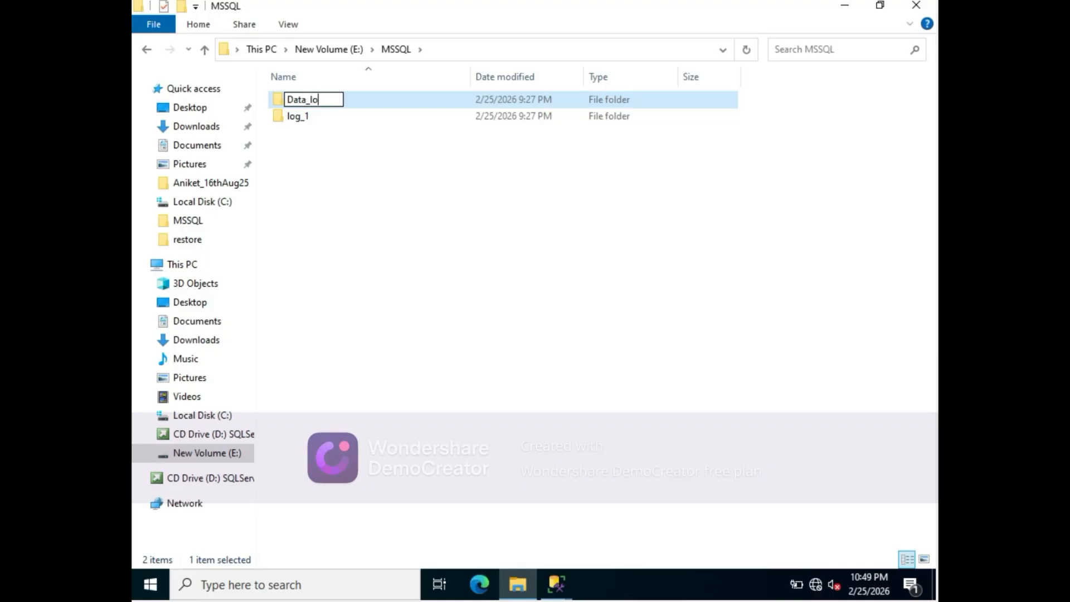
key("BackSpace")
key("BackSpace")
key("BackSpace")
type("file")
left_click(395, 285)
- Rename the log_1 folder in E:\MSSQL as Log_file
left_click(310, 126)
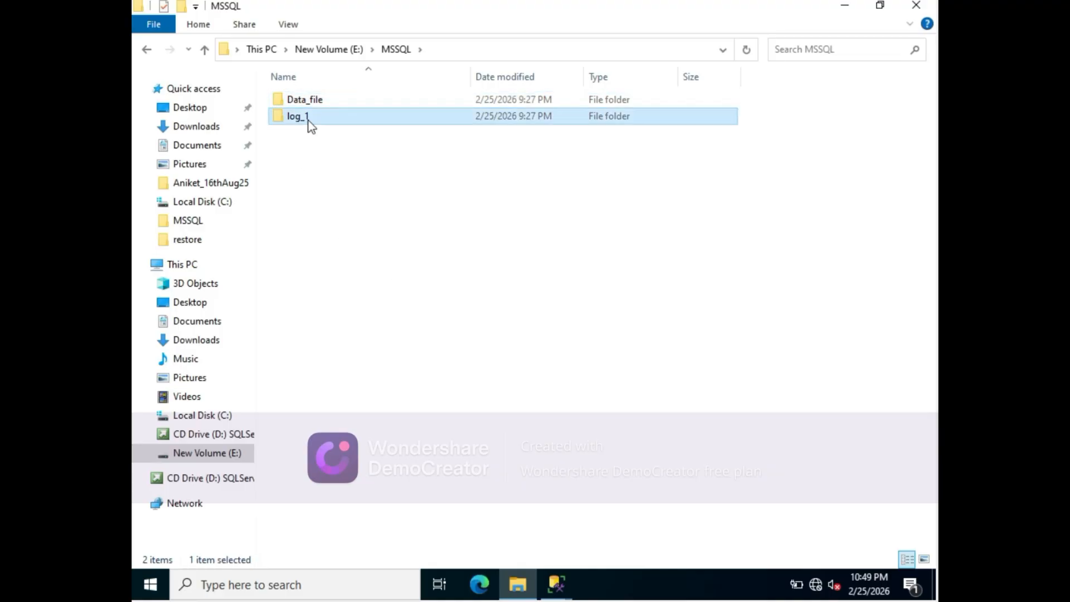
right_click(310, 125)
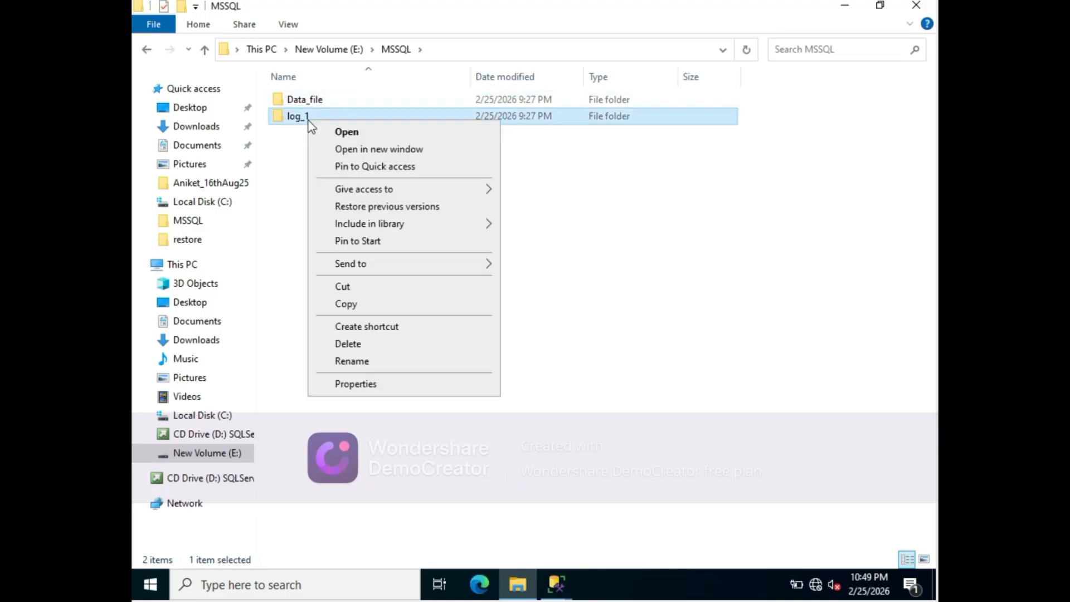
left_click(340, 361)
key("BackSpace")
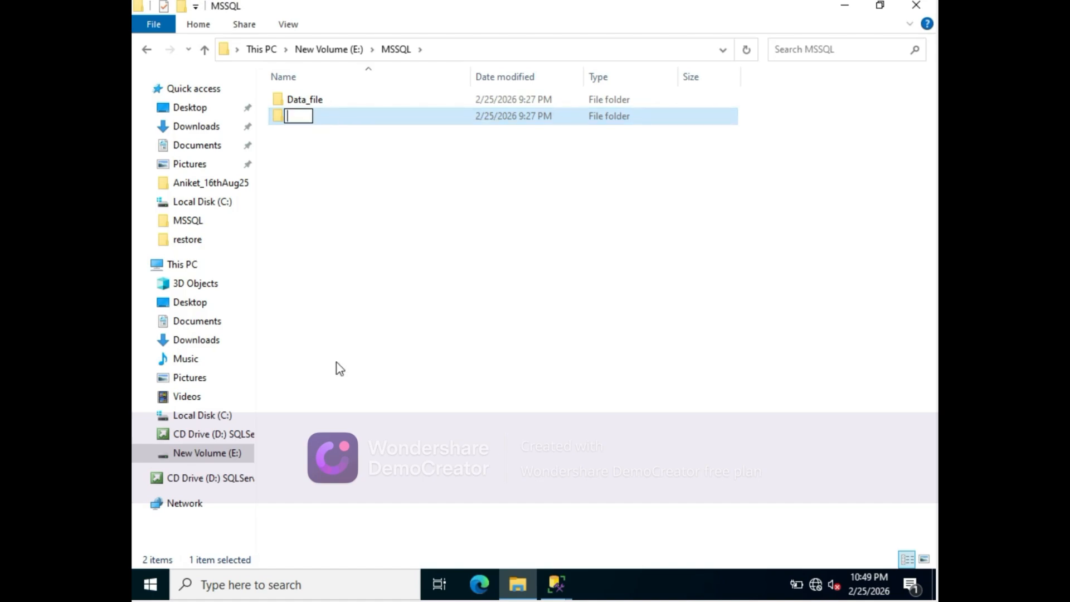
type("Log_file")
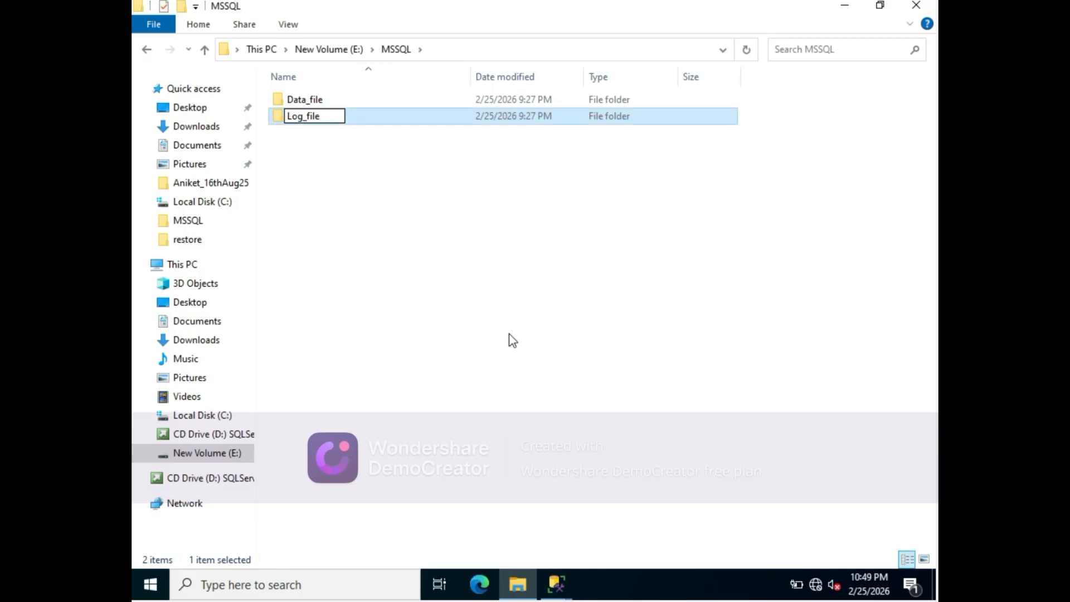
left_click(447, 306)
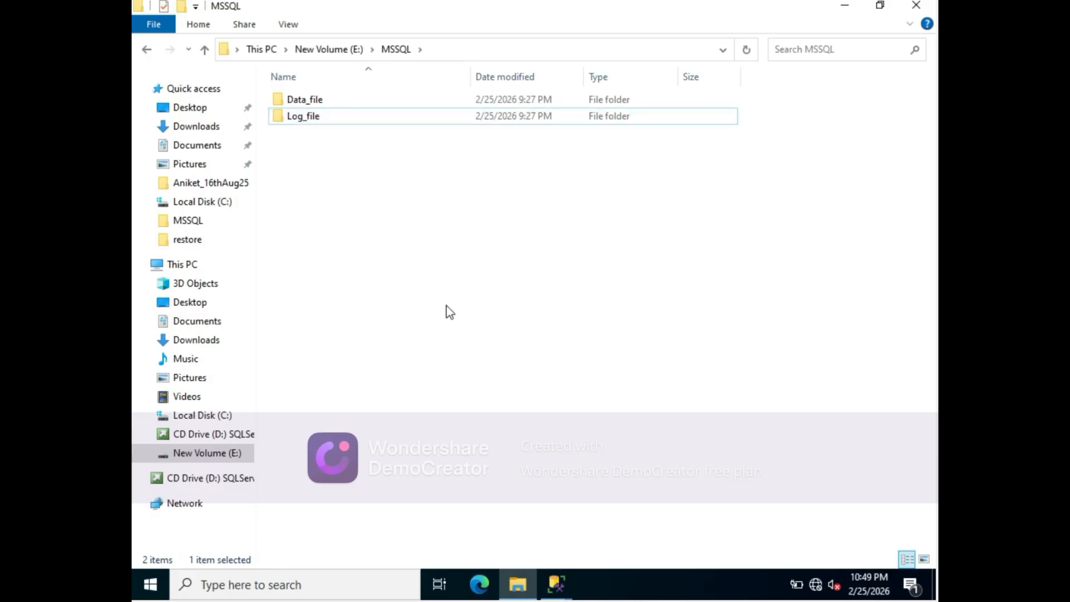
- Open the Data_file folder and copy its full path, E:\MSSQL\Data_file
double_click(311, 103)
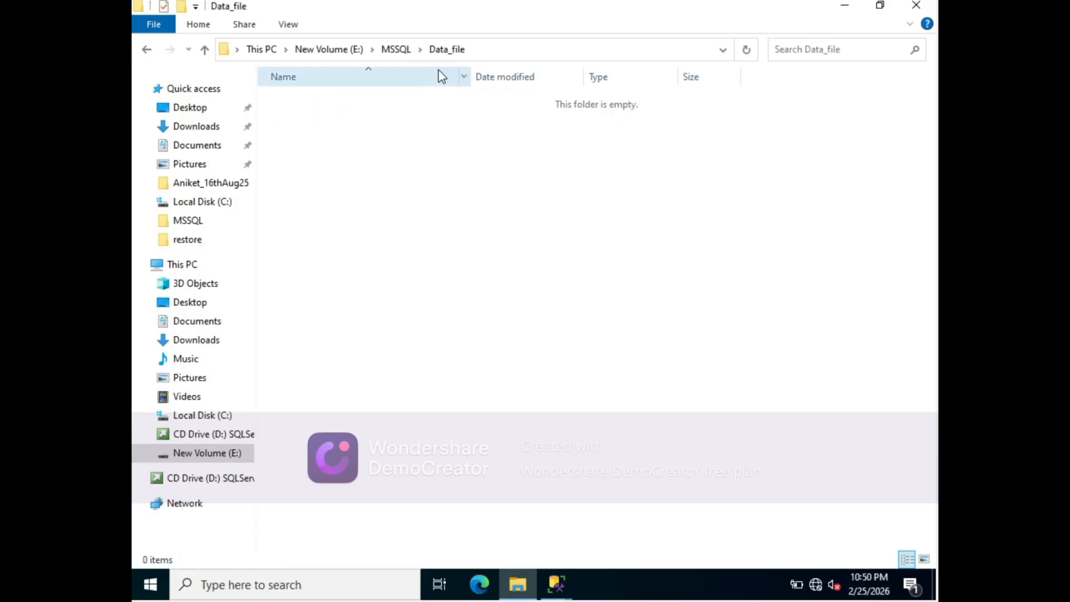
left_click(504, 50)
key("ctrl+c")
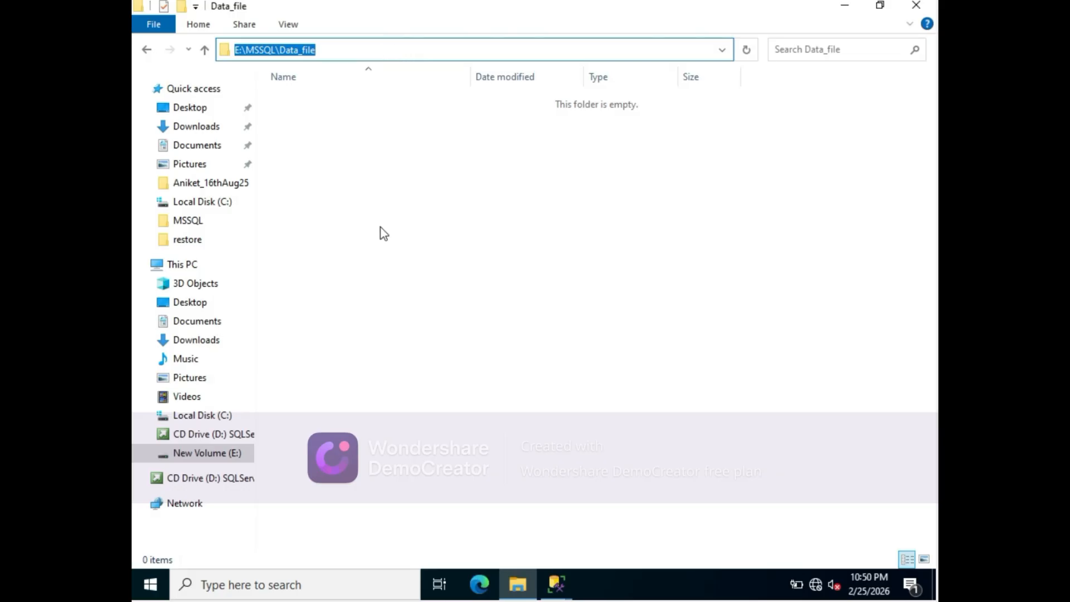
- Switch to the Server Properties window and replace the default data location with E:\MSSQL\Data_file
left_click(552, 581)
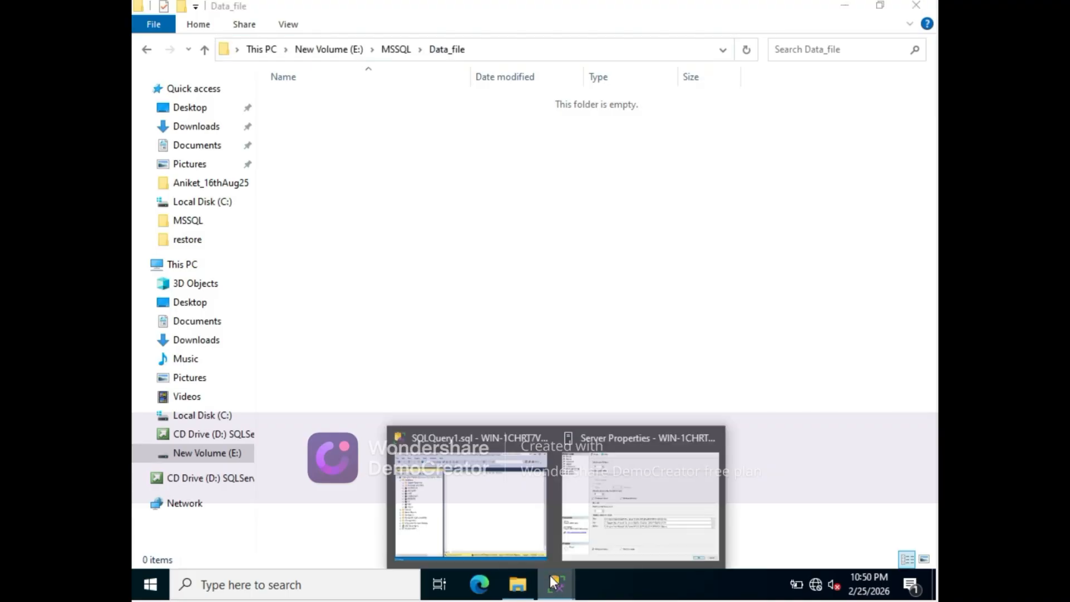
left_click(619, 521)
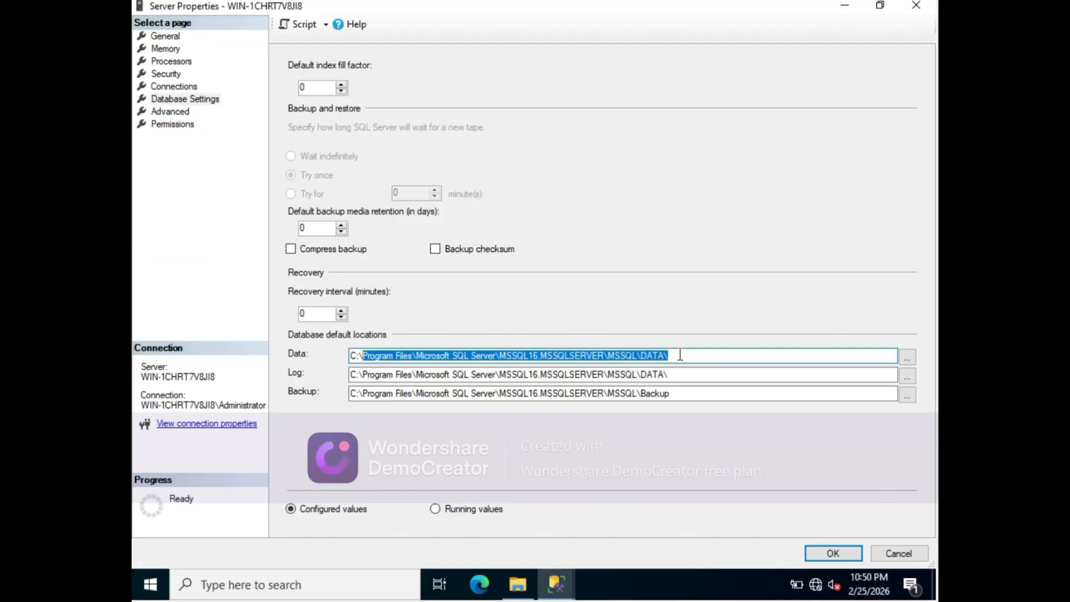
key("BackSpace")
key("BackSpace")
key("BackSpace")
key("BackSpace")
key("ctrl+v")
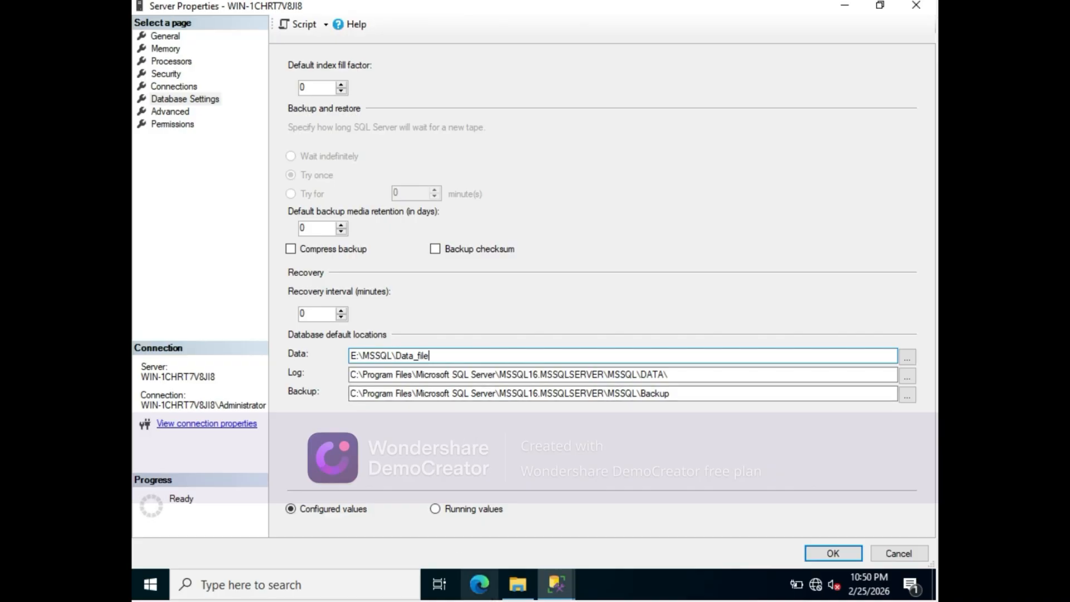
- Switch to File Explorer, open the Log_file folder in MSSQL and copy its full path, E:\MSSQL\Log_file
mouse_move(518, 584)
left_click(495, 513)
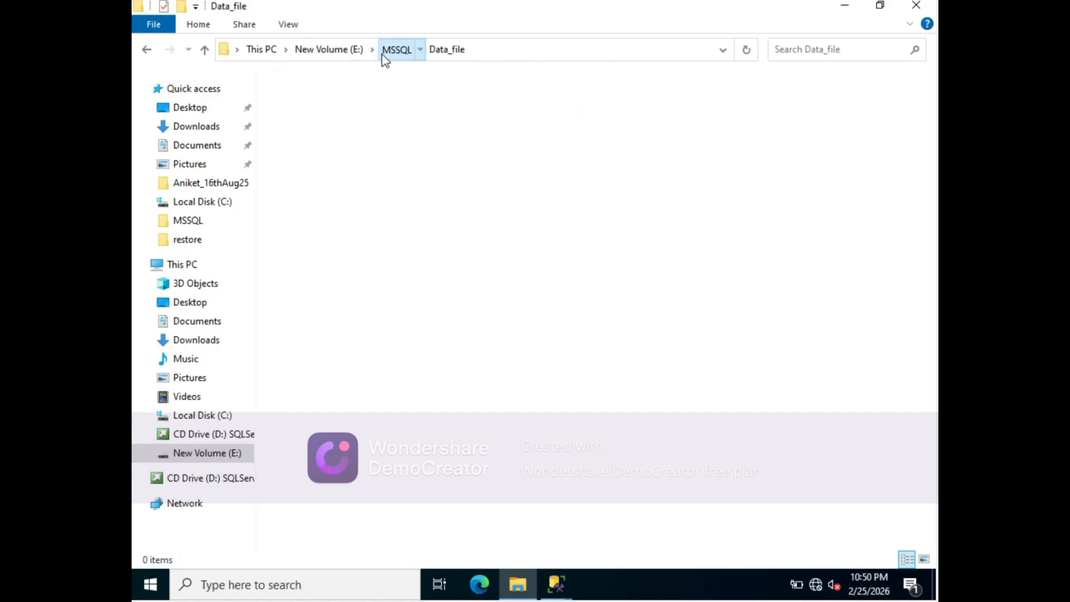
left_click(383, 55)
left_click(318, 117)
double_click(318, 118)
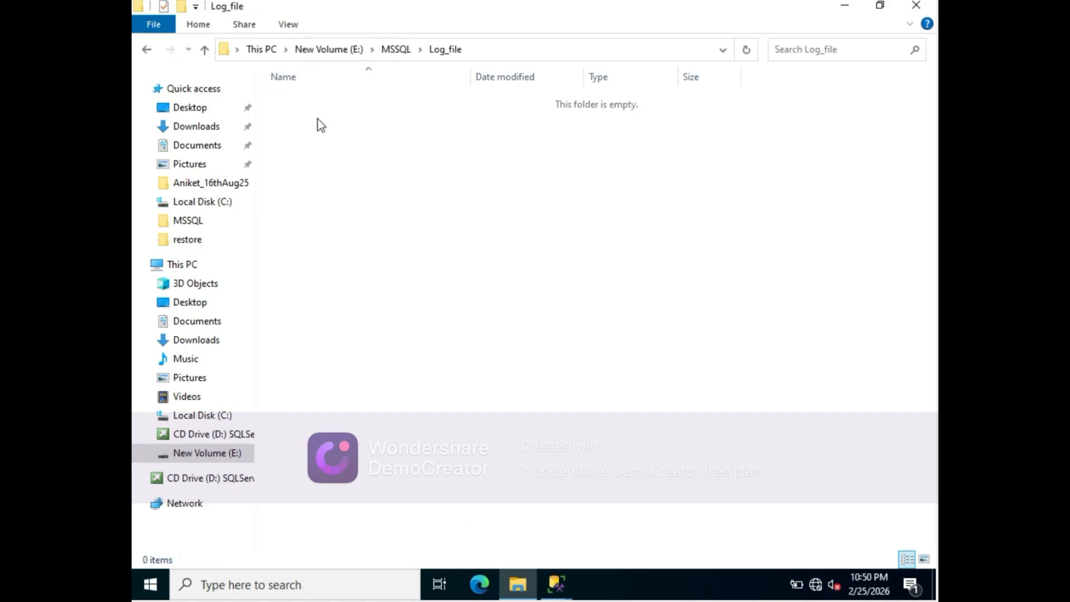
left_click(479, 55)
key("ctrl+c")
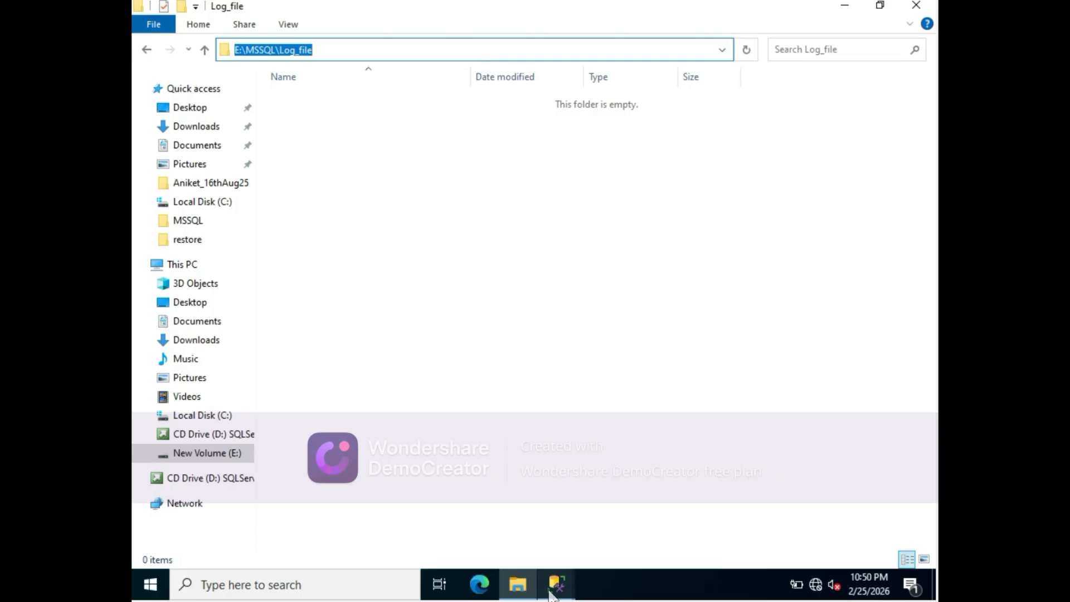
- Switch to the Server Properties window and replace the default log location with E:\MSSQL\Log_file
mouse_move(556, 588)
left_click(602, 513)
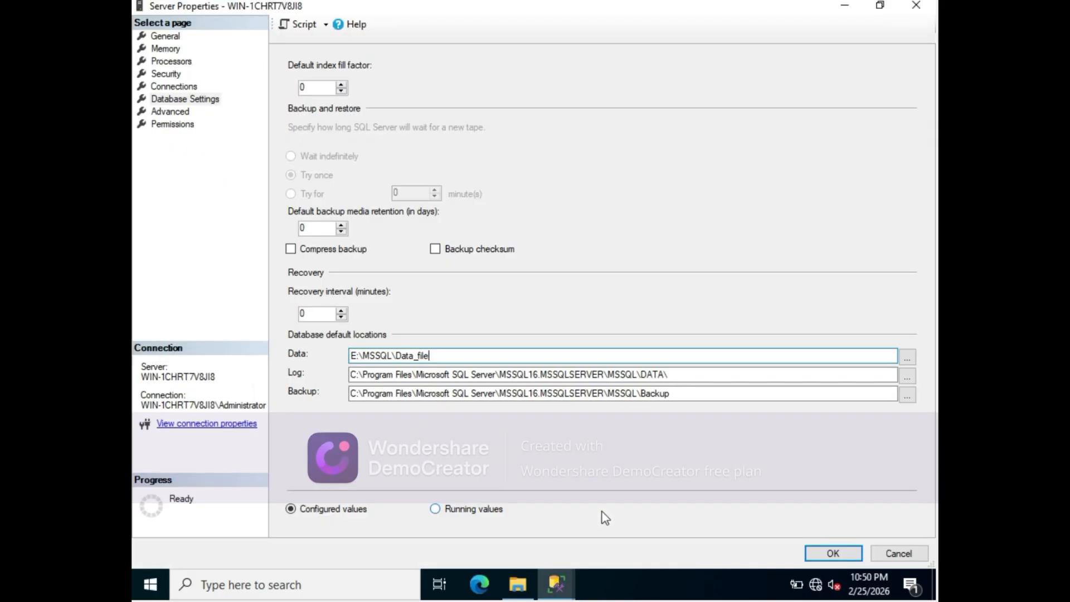
left_click_drag(672, 375, 330, 384)
key("BackSpace")
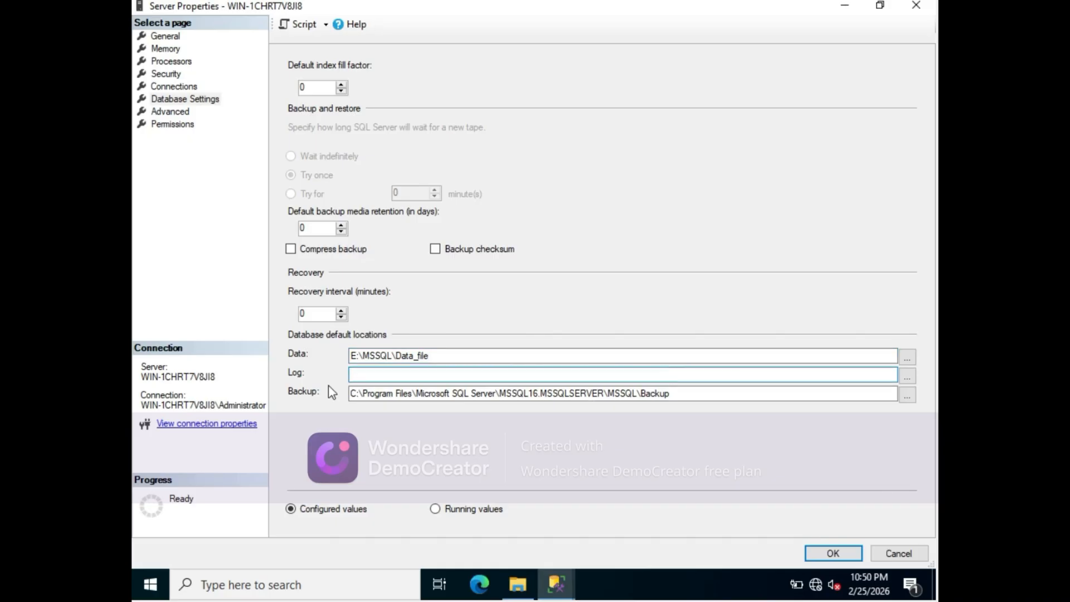
key("ctrl+v")
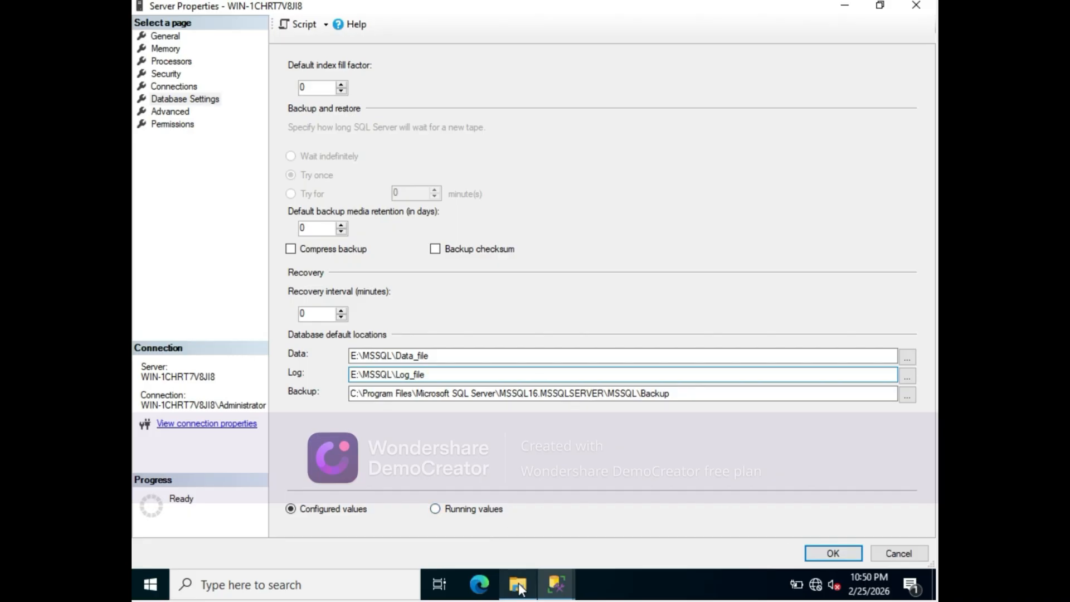
- Switch to File Explorer, go back to the MSSQL folder and select the Data_file folder
mouse_move(518, 584)
left_click(479, 478)
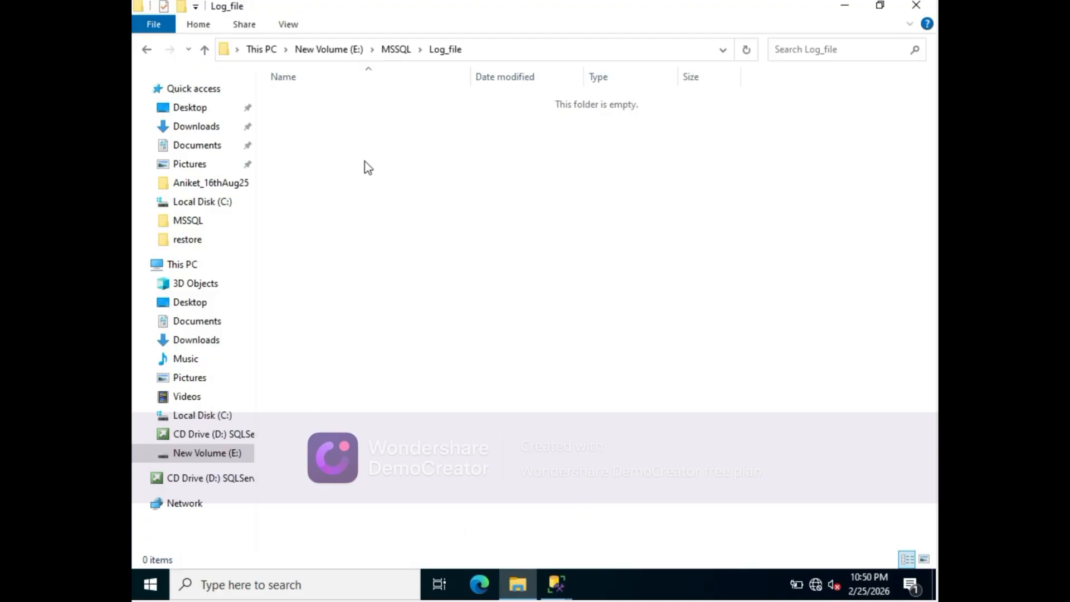
left_click(399, 50)
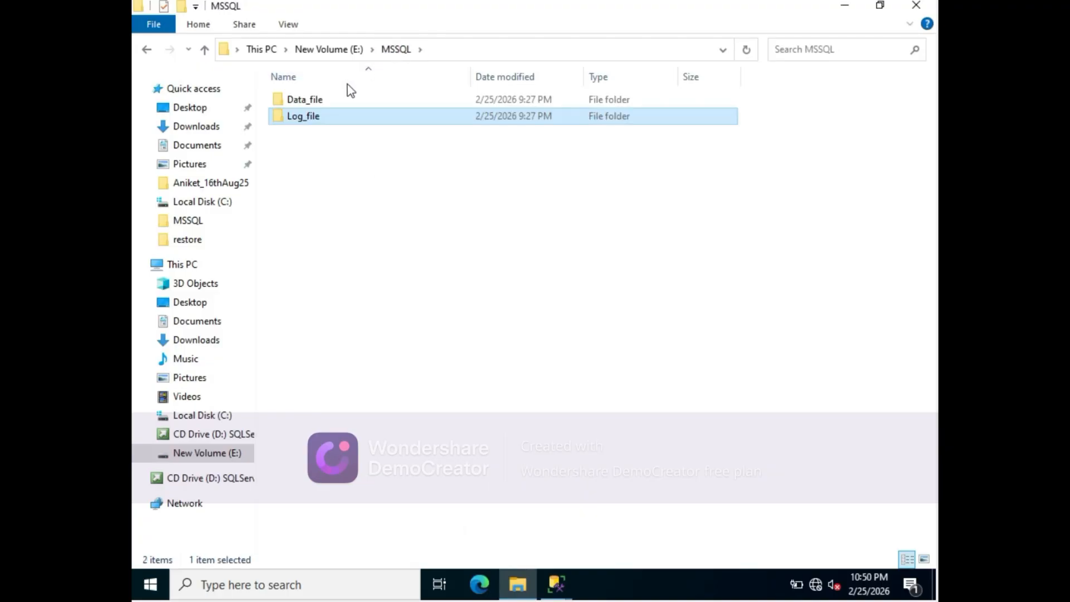
left_click(301, 101)
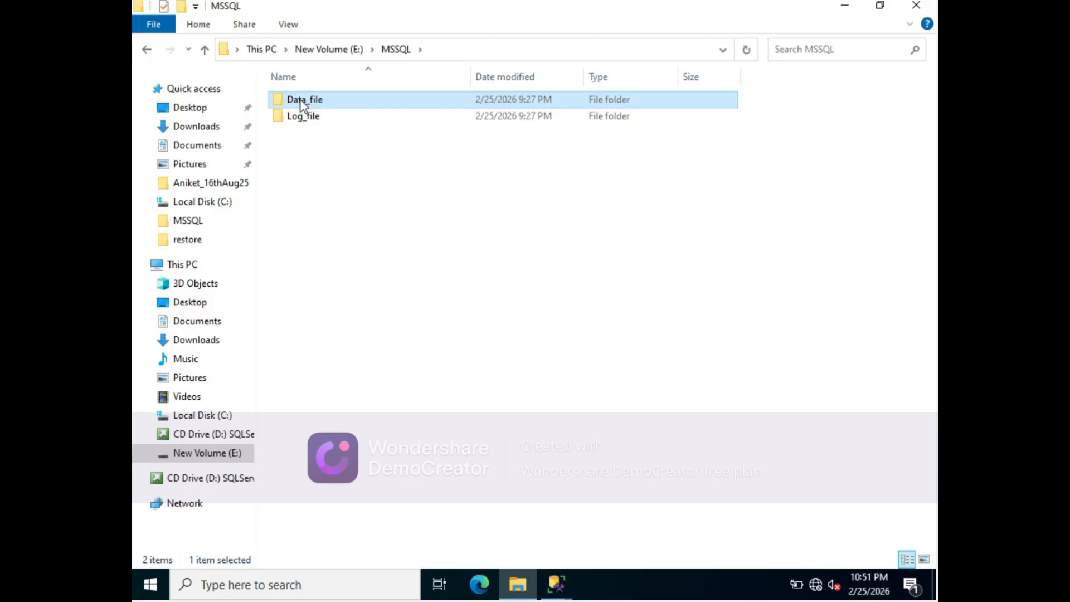
- Search Windows for "service" and open the Services app
left_click(275, 583)
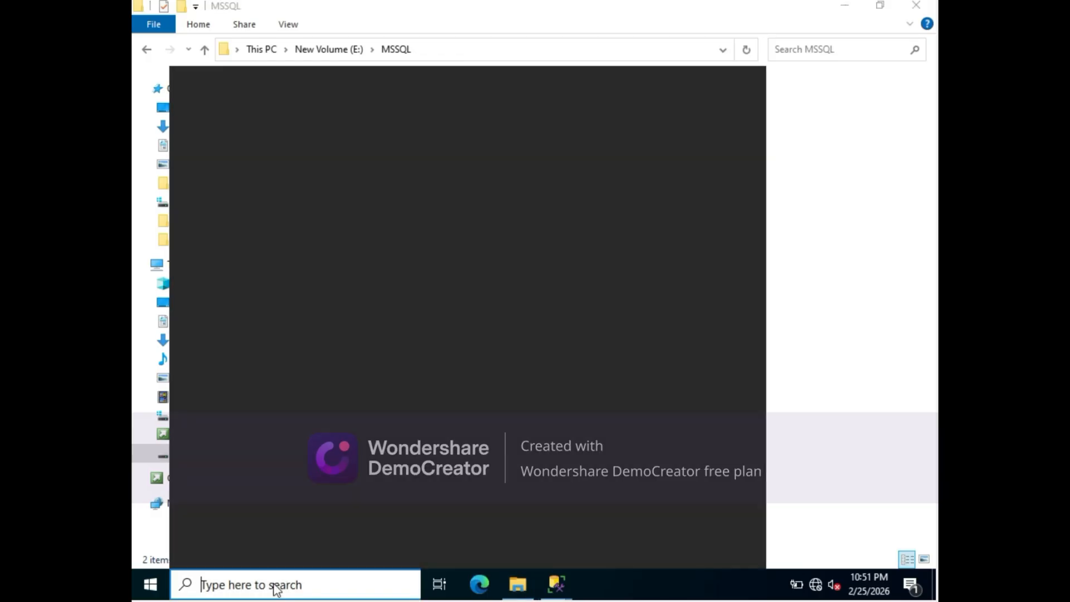
type("service")
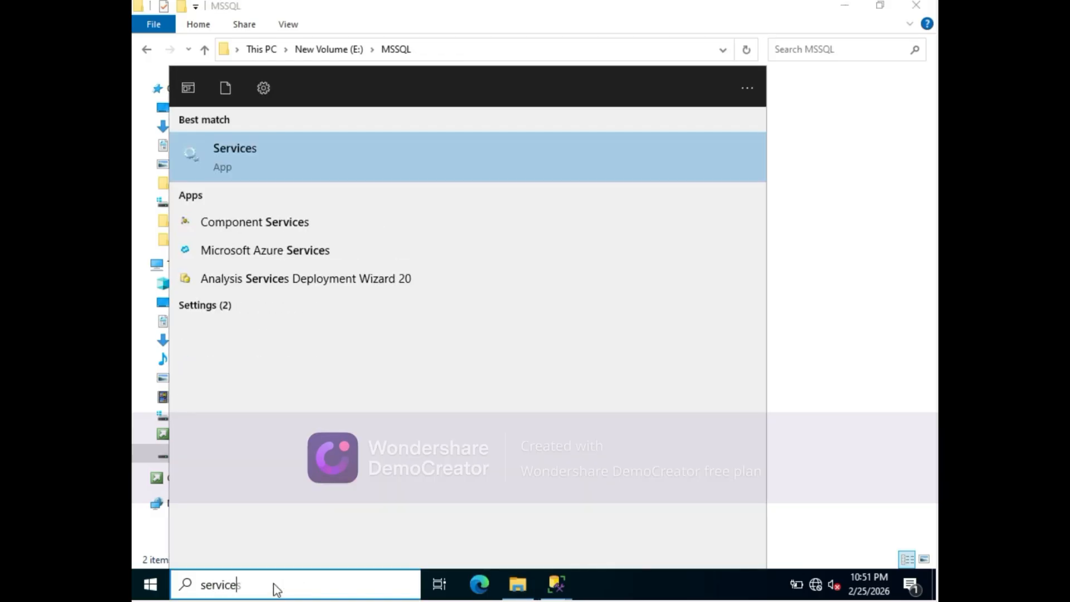
left_click(258, 171)
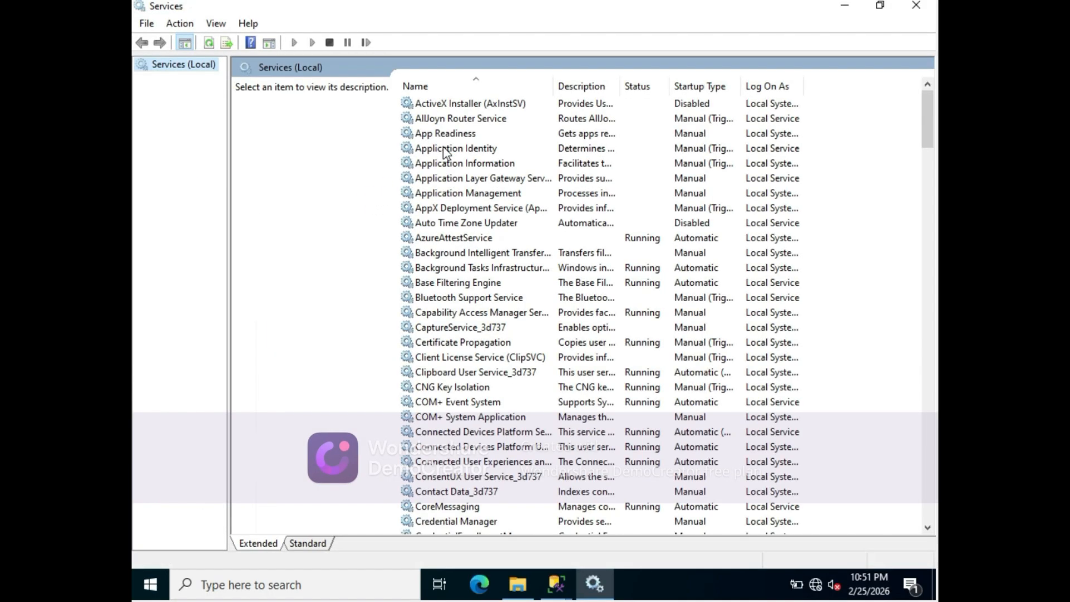
- Locate the SQL Server (MSSQLSERVER) service and open the Log On settings in its properties
left_click(428, 240)
key("s")
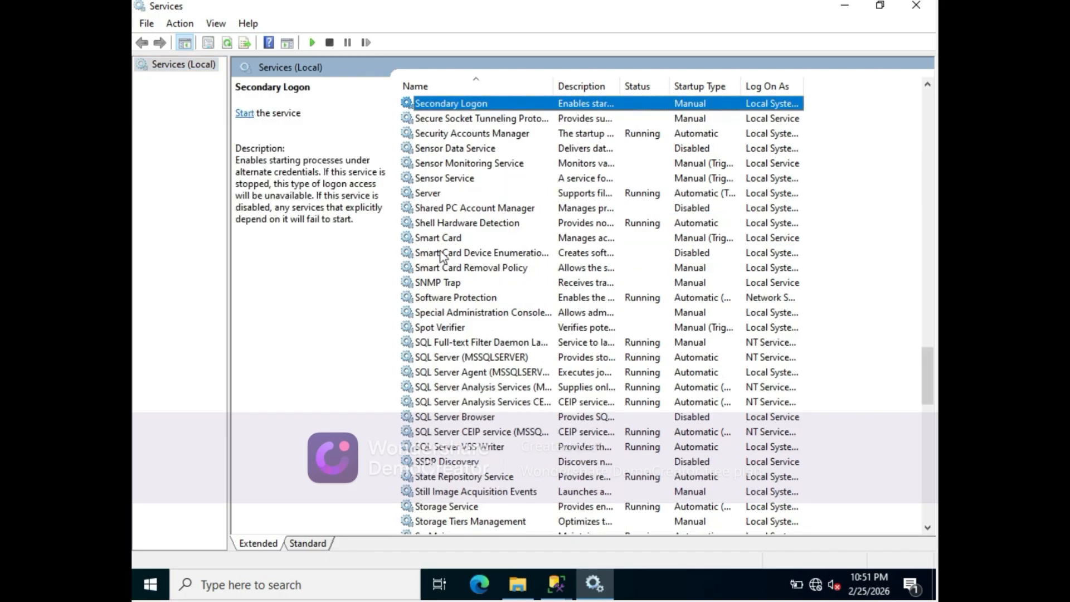
left_click(452, 359)
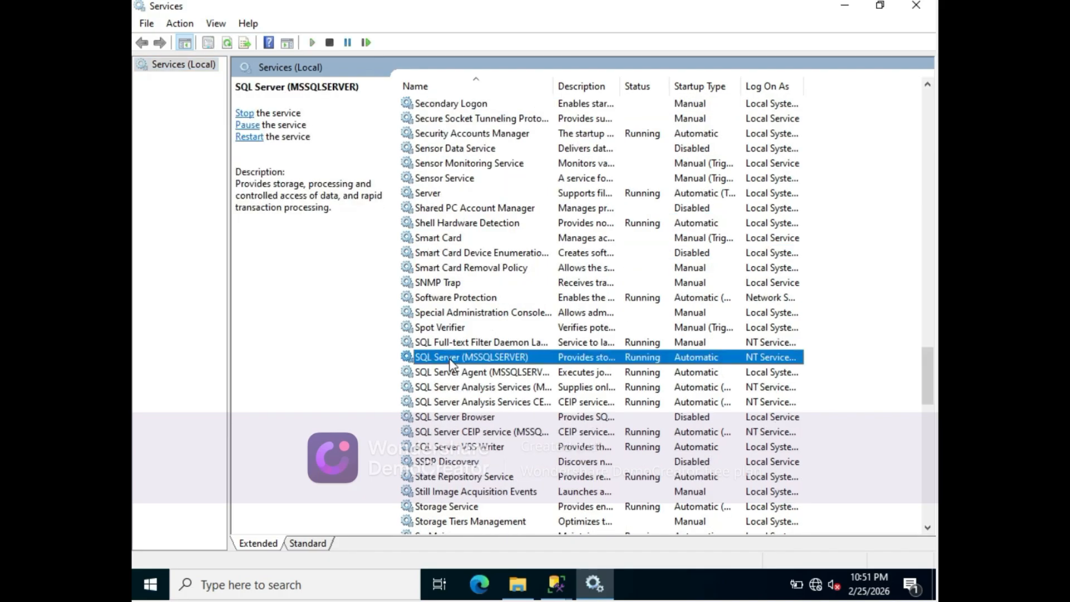
right_click(450, 361)
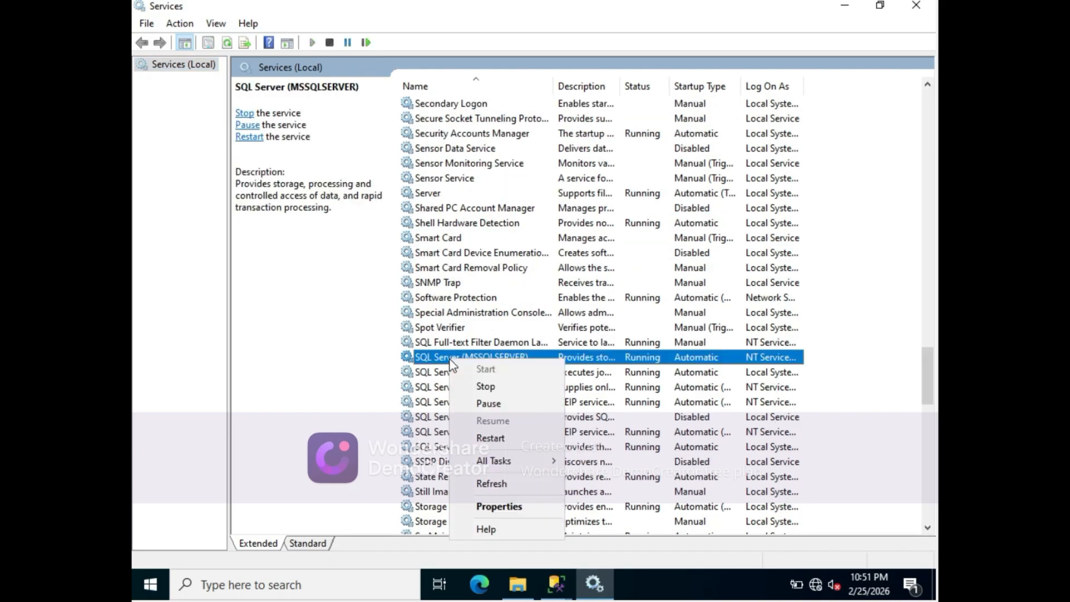
left_click(491, 507)
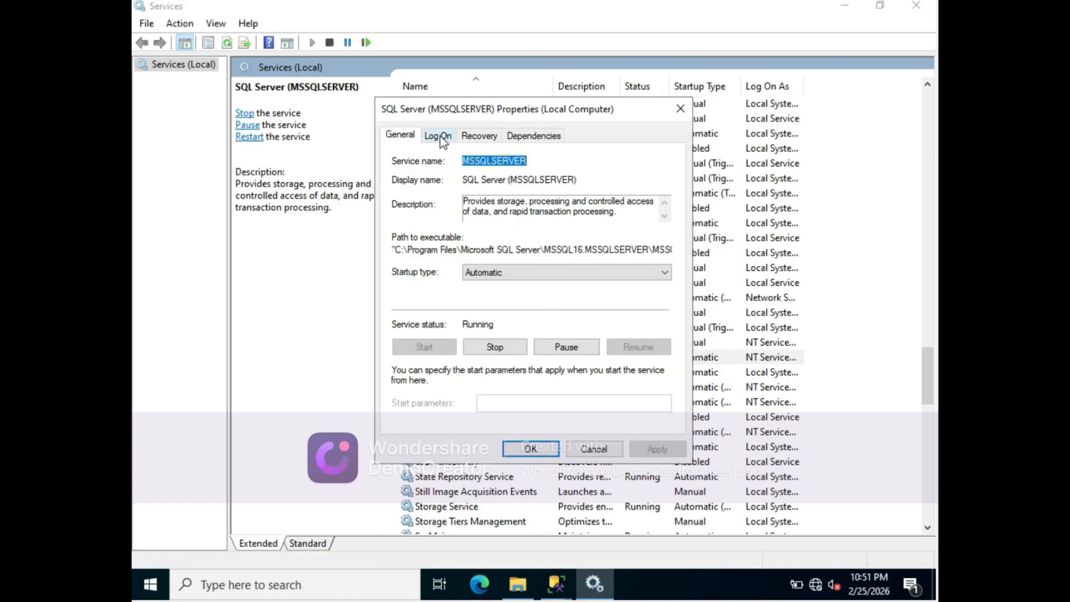
left_click(438, 136)
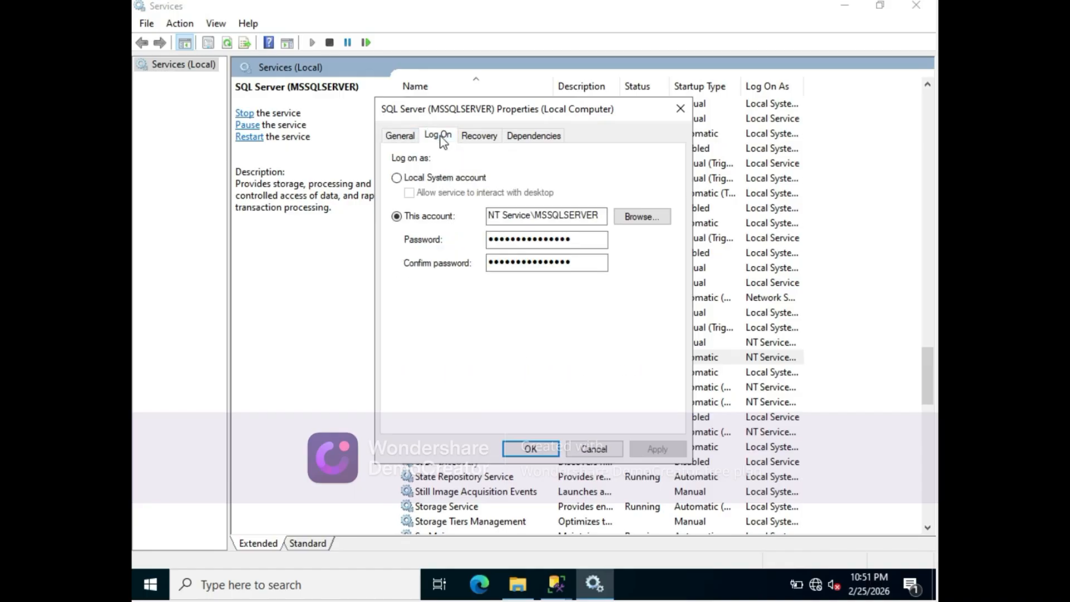
- Select the full log-on account name NT Service\MSSQLSERVER, and close the service properties without saving changes
left_click(496, 240)
double_click(533, 221)
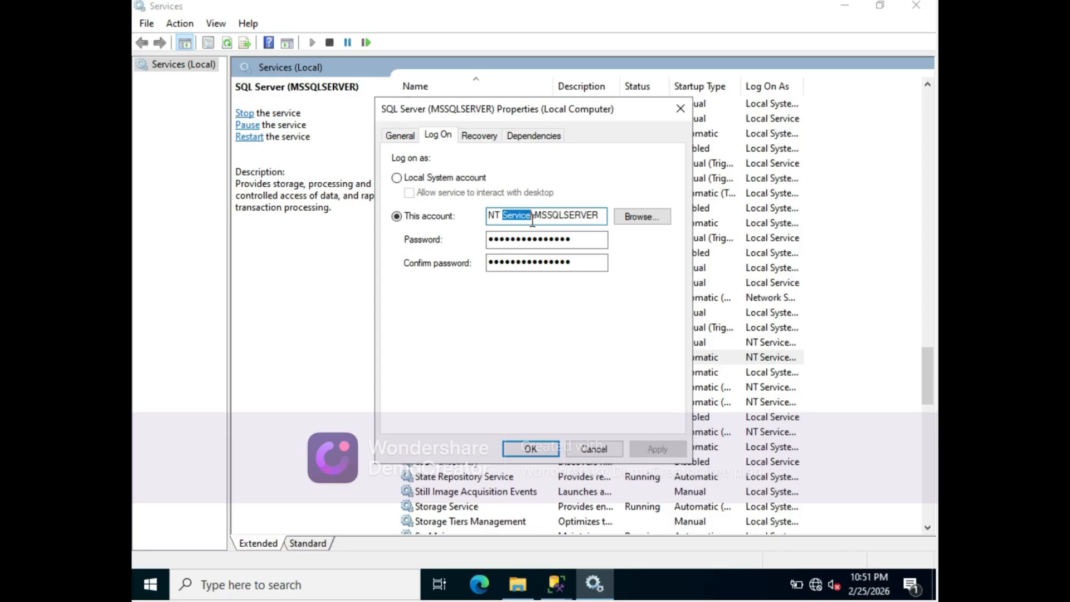
left_click_drag(531, 218, 492, 212)
double_click(603, 217)
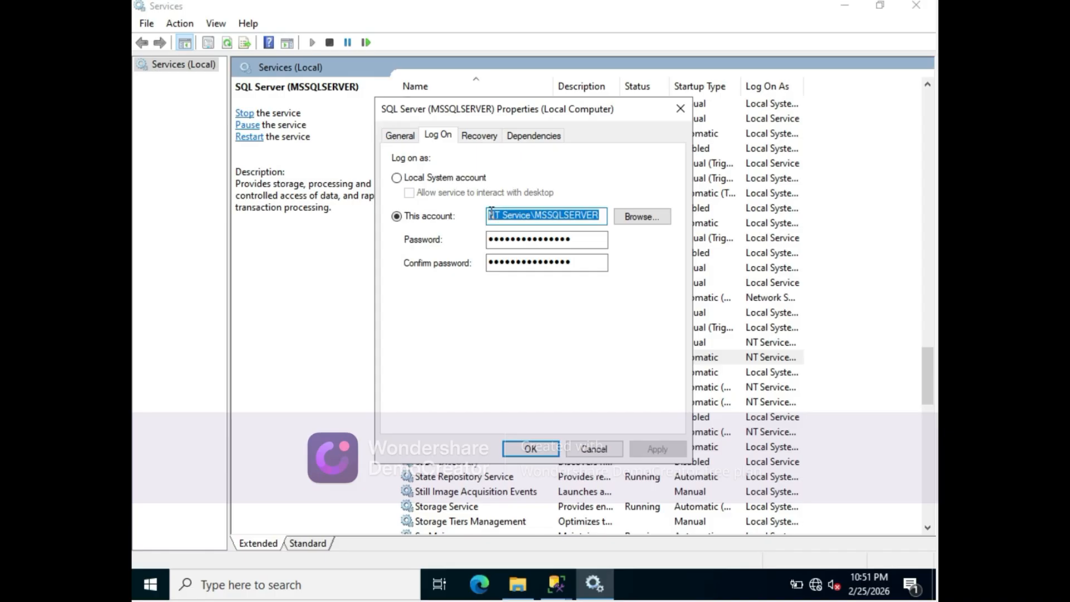
left_click(600, 452)
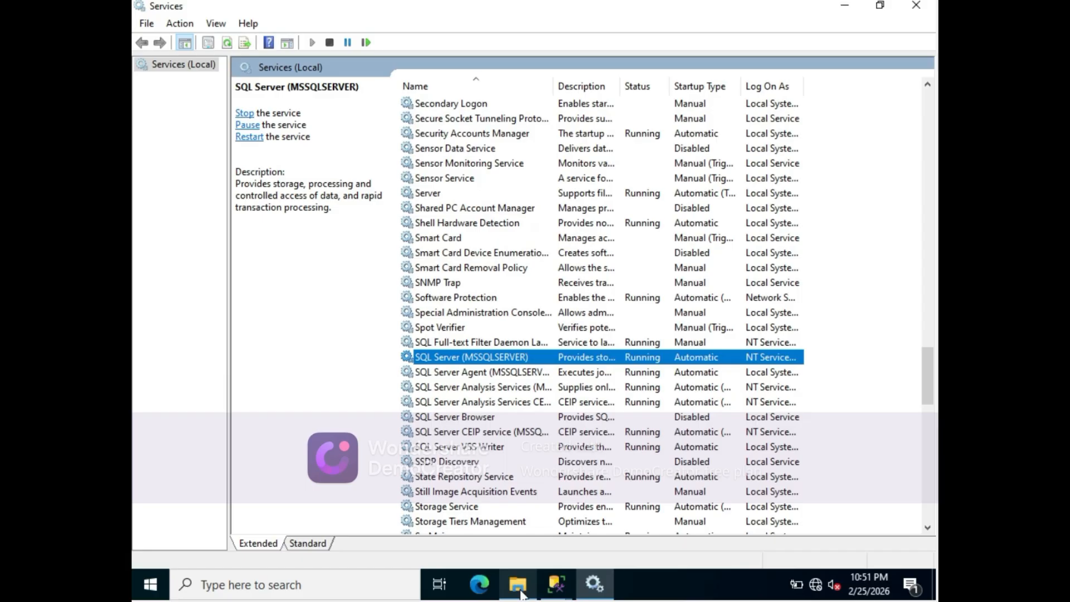
- Switch to File Explorer and open the Security settings in the properties of the Data_file folder
mouse_move(522, 595)
left_click(485, 509)
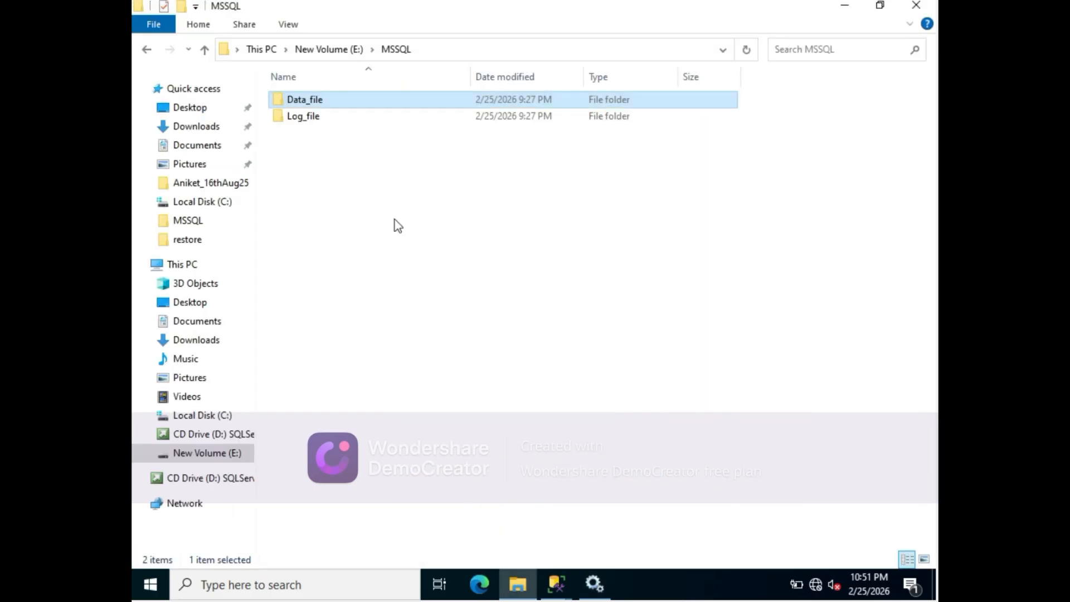
left_click(332, 99)
right_click(332, 99)
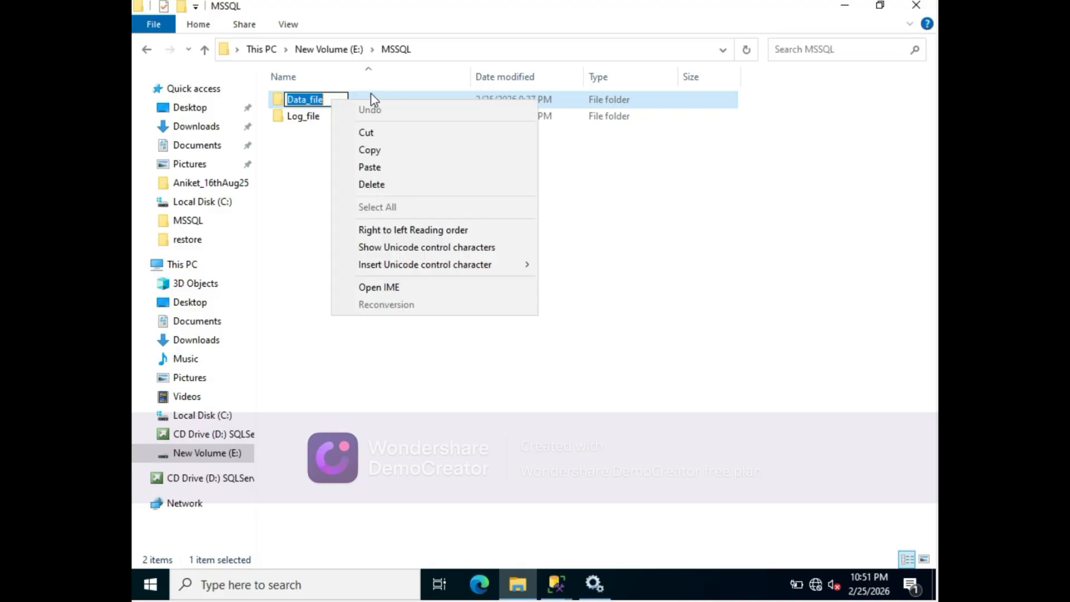
left_click(370, 94)
right_click(357, 101)
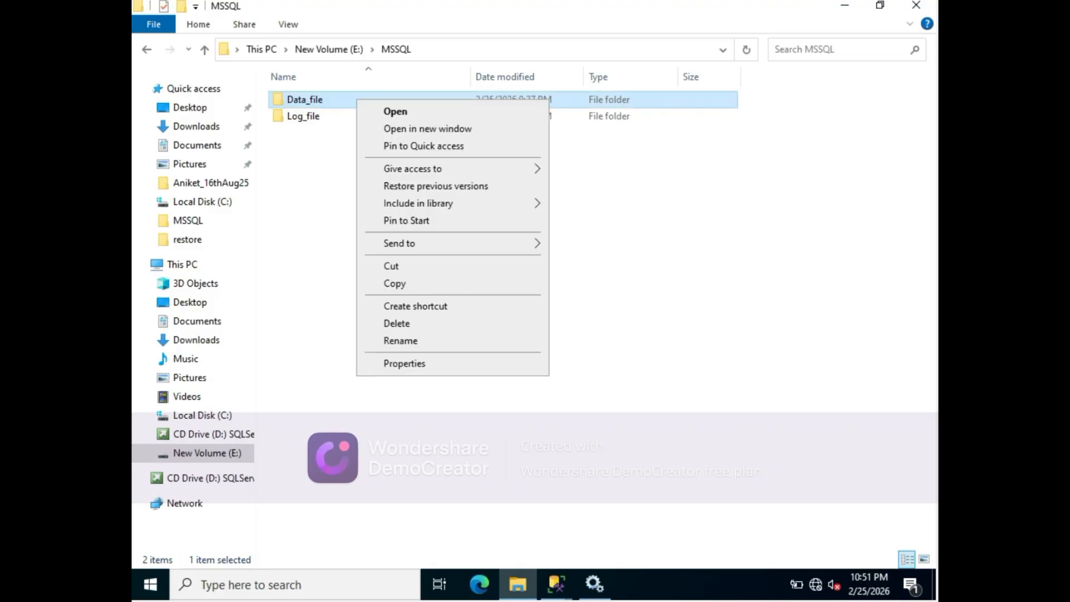
left_click(399, 365)
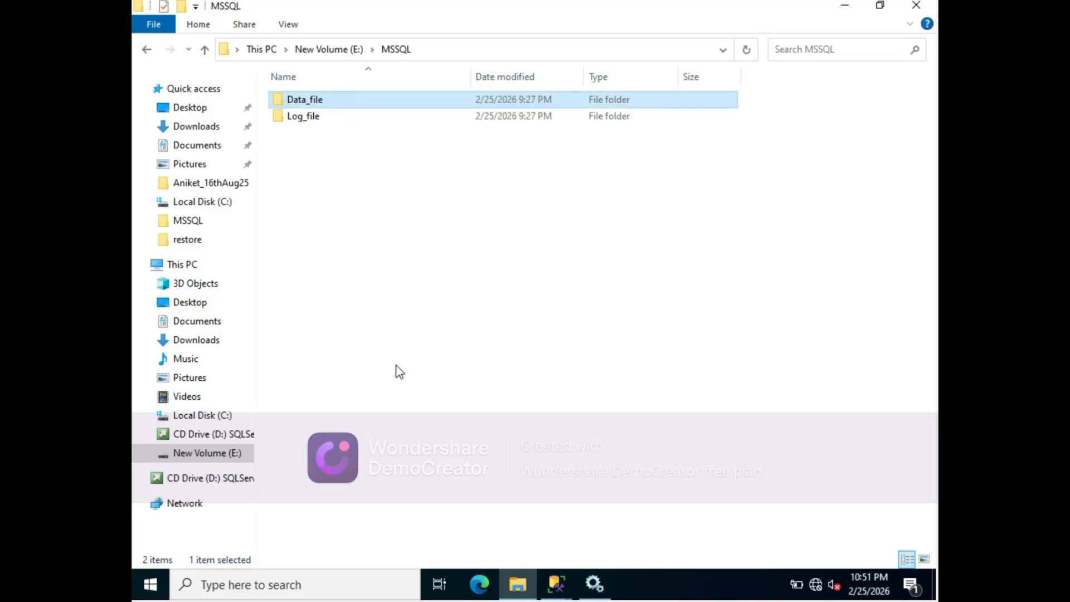
left_click(462, 141)
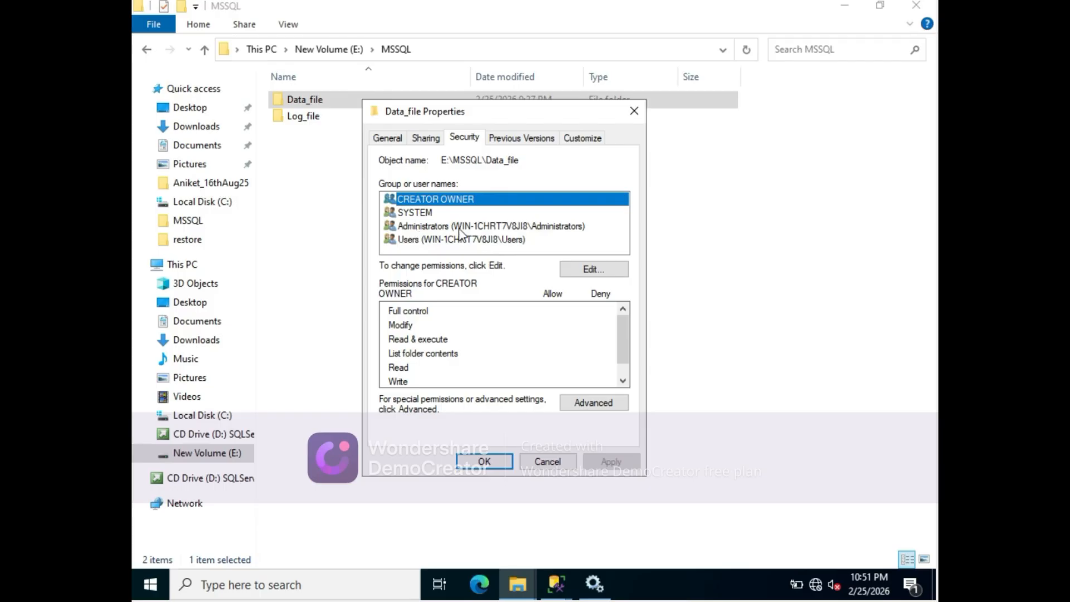
- Start adding a user to the Data_file folder's permissions, accepting all object types and the local computer as the search location
left_click(572, 271)
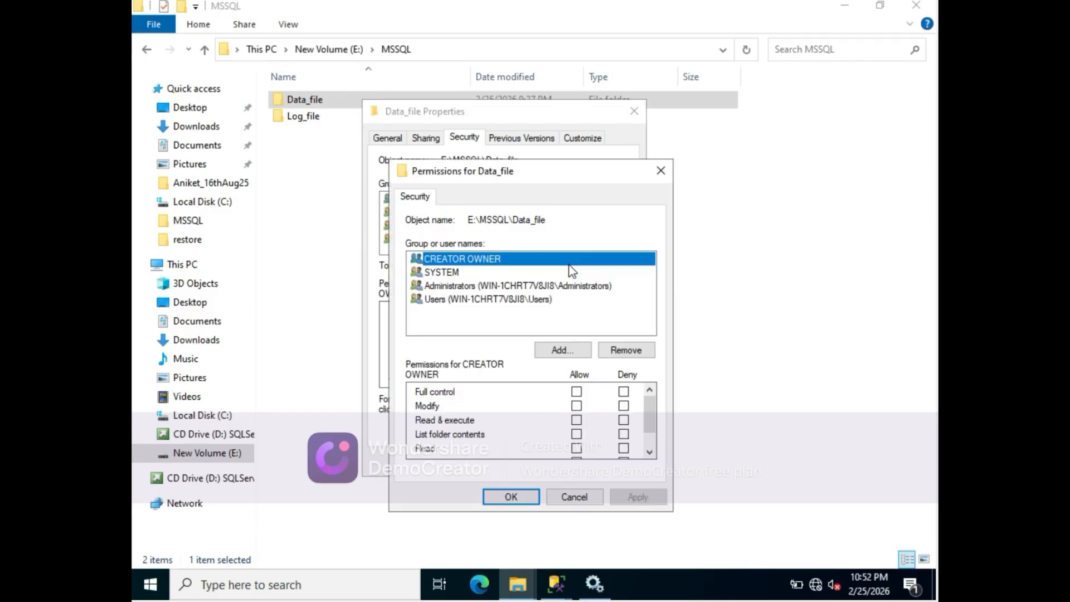
left_click(556, 350)
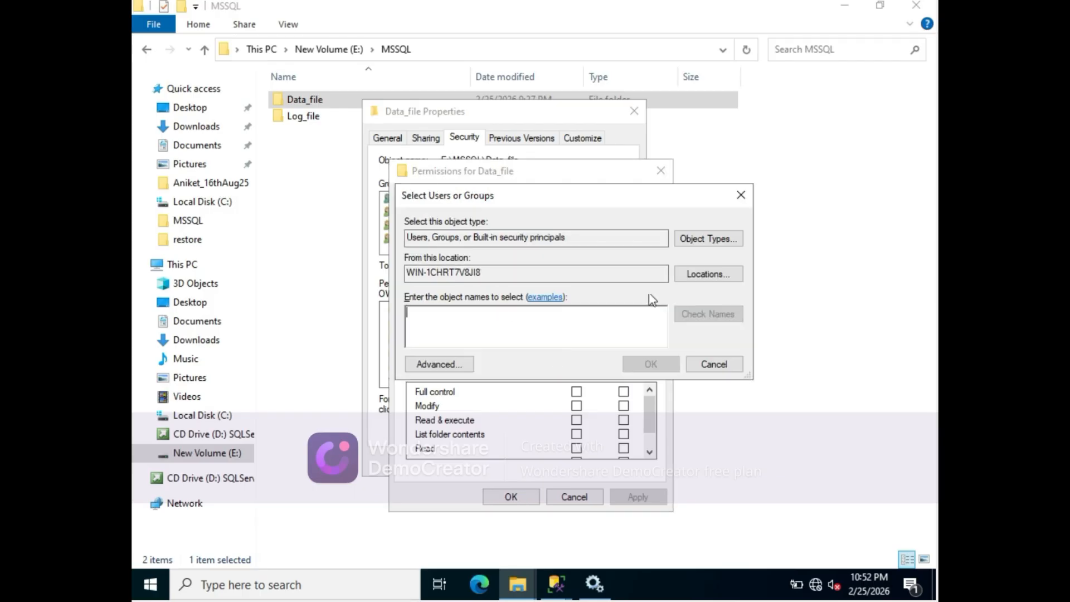
left_click(687, 240)
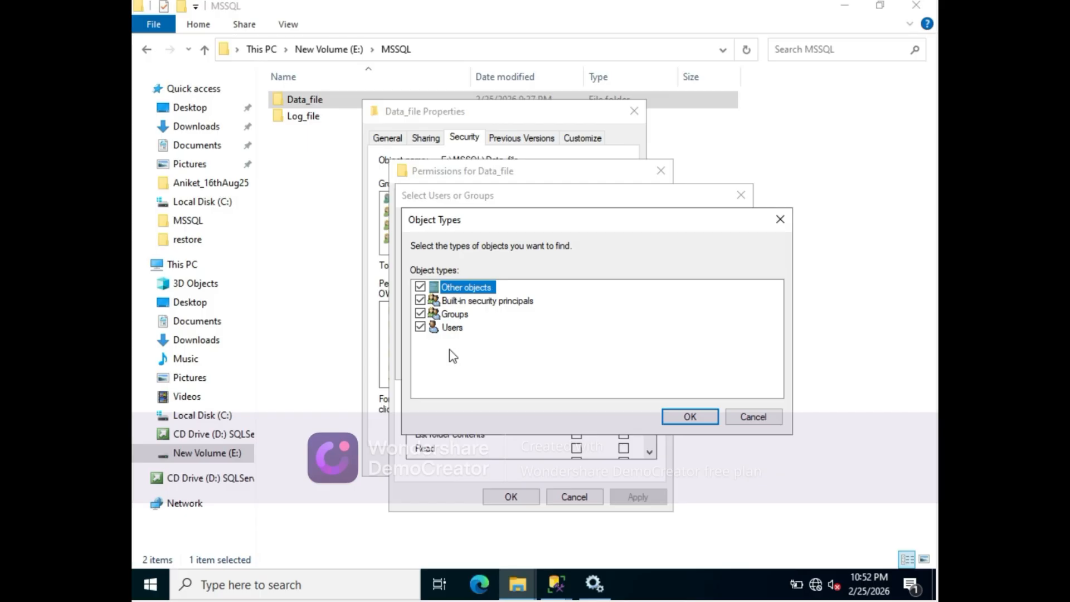
left_click(687, 416)
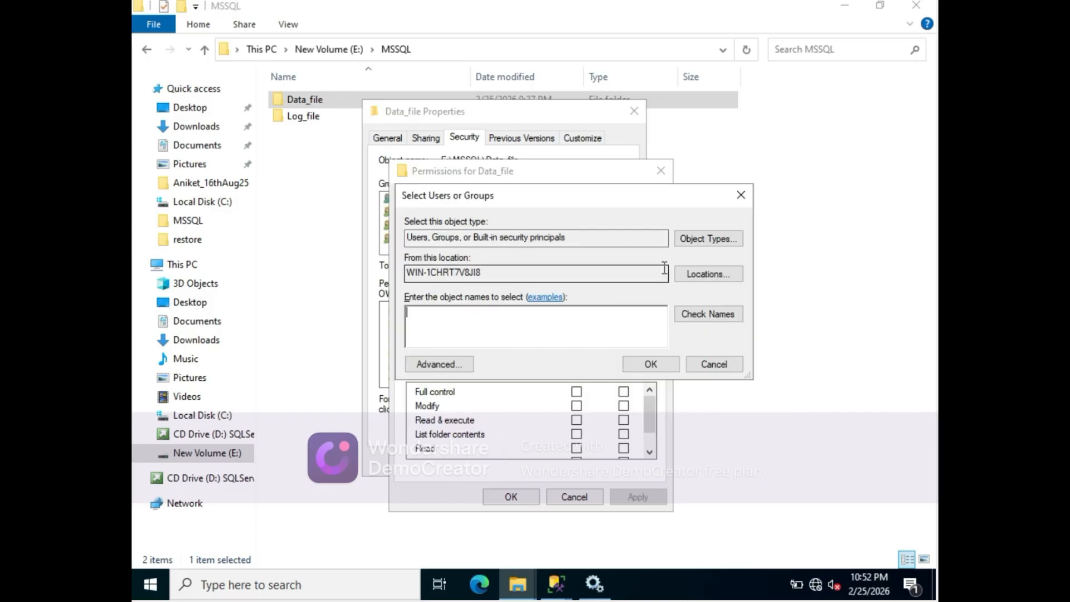
left_click(703, 277)
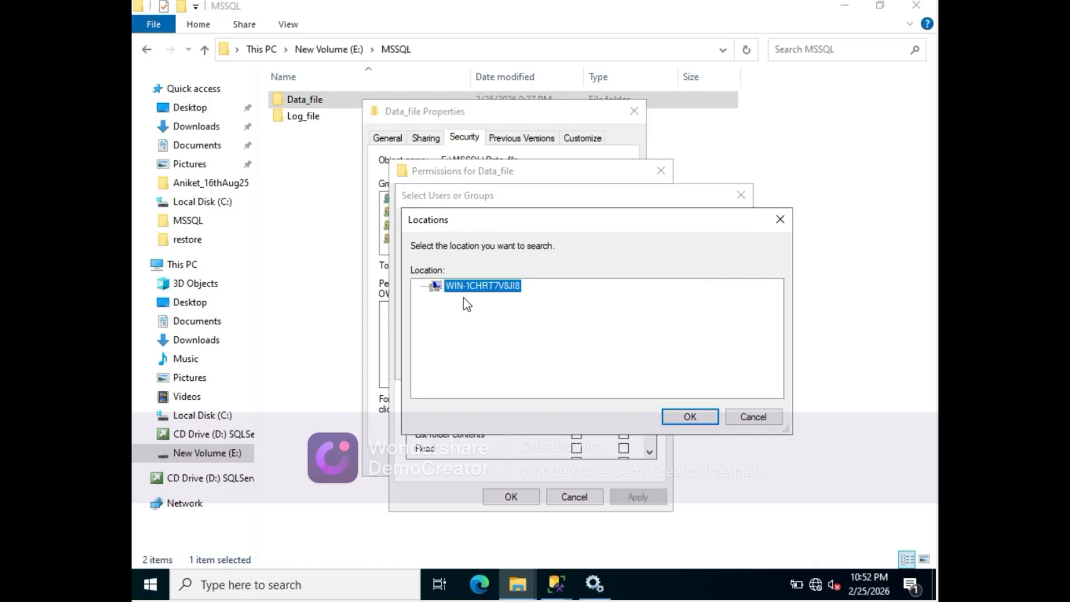
left_click(689, 417)
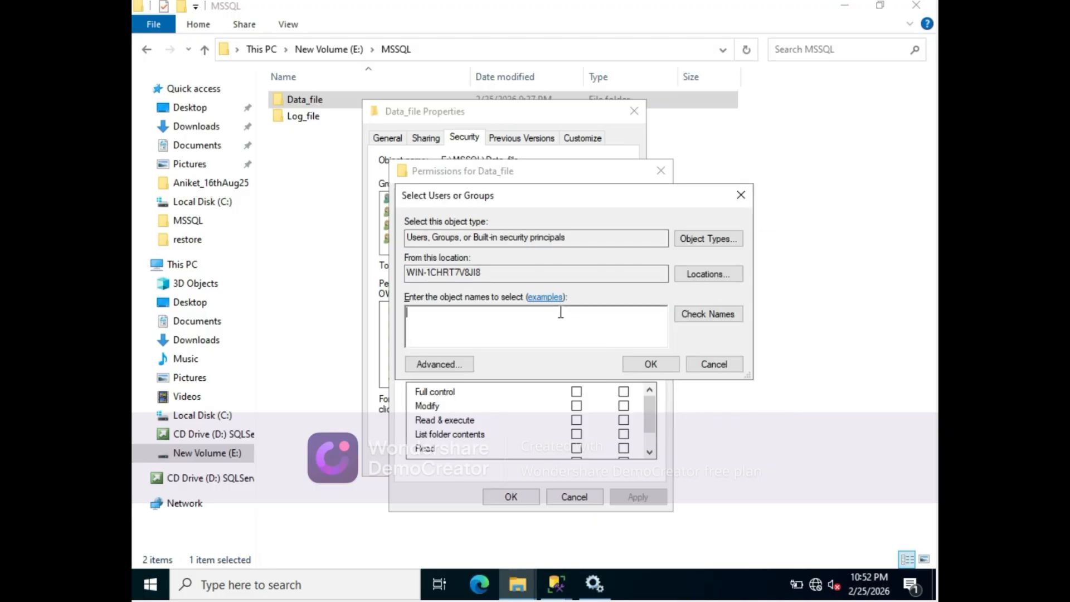
- Add the NT Service\MSSQLSERVER account to the Data_file permissions, choosing MSSQLSERVER from the matching names
type("NT Service\\MSSQLSERVER")
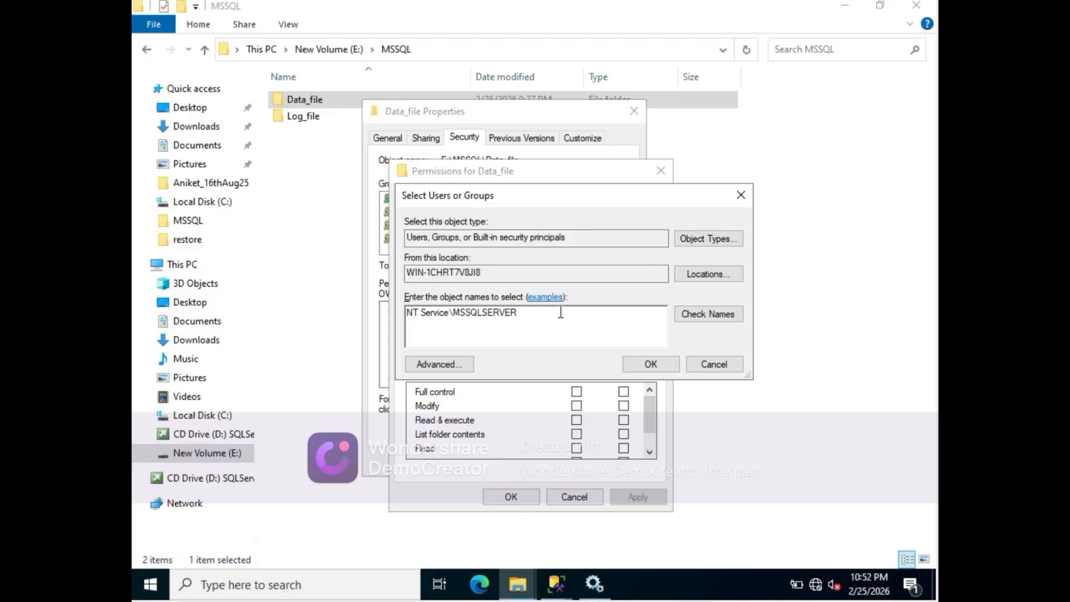
left_click(707, 313)
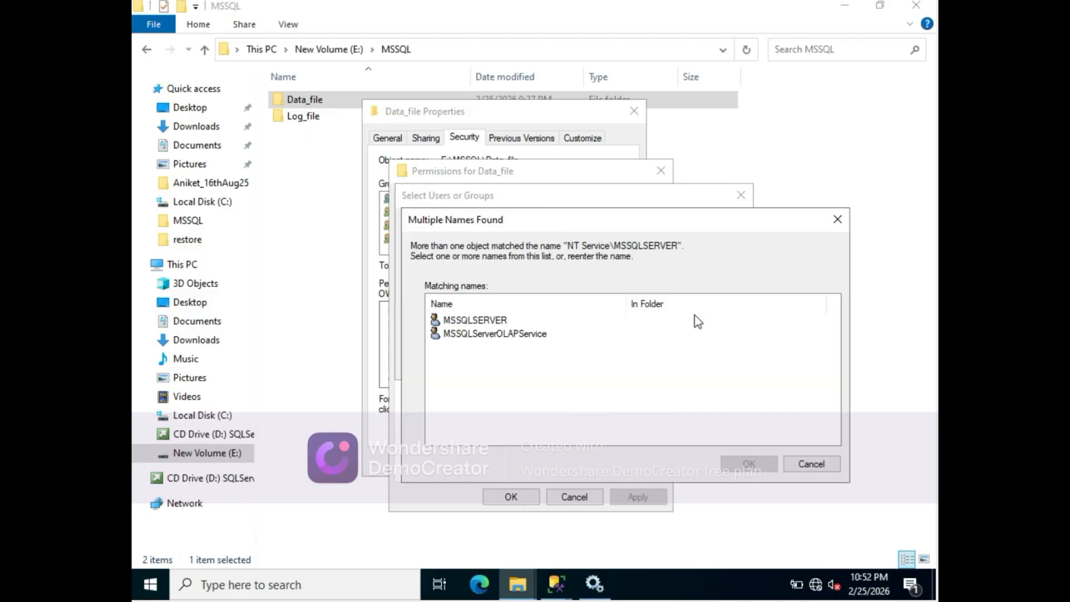
left_click(466, 321)
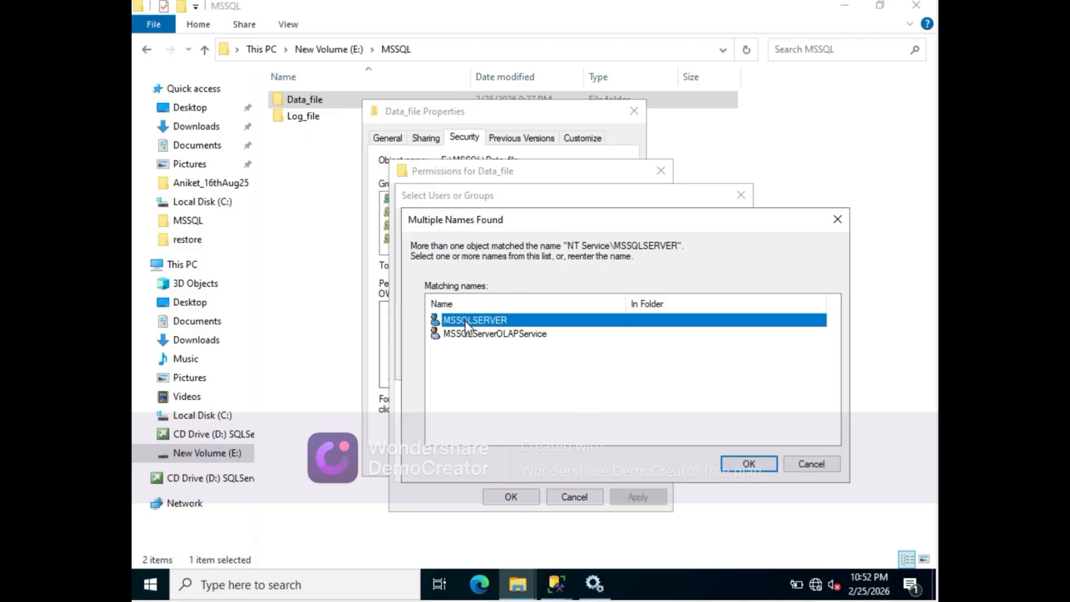
left_click(746, 465)
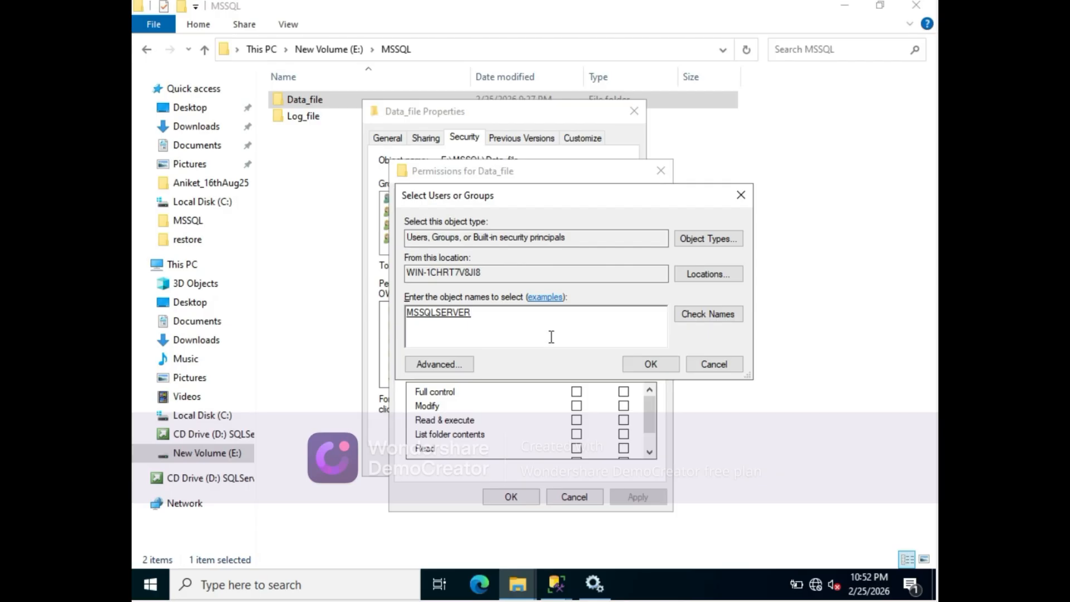
left_click(630, 370)
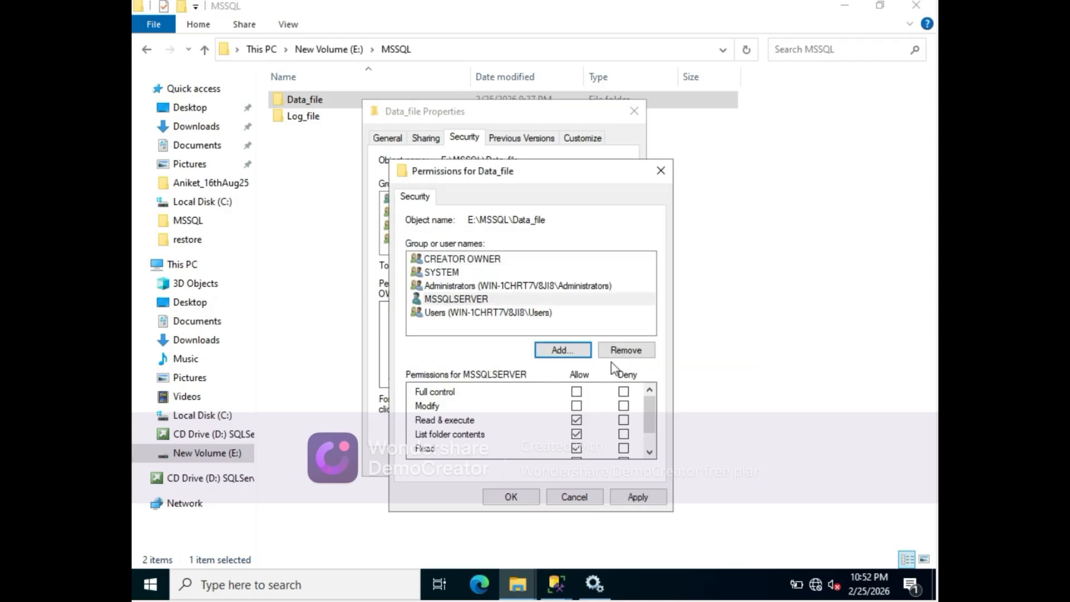
- Allow MSSQLSERVER the Modify permission on the Data_file folder, apply it, and close the folder's properties
left_click(576, 409)
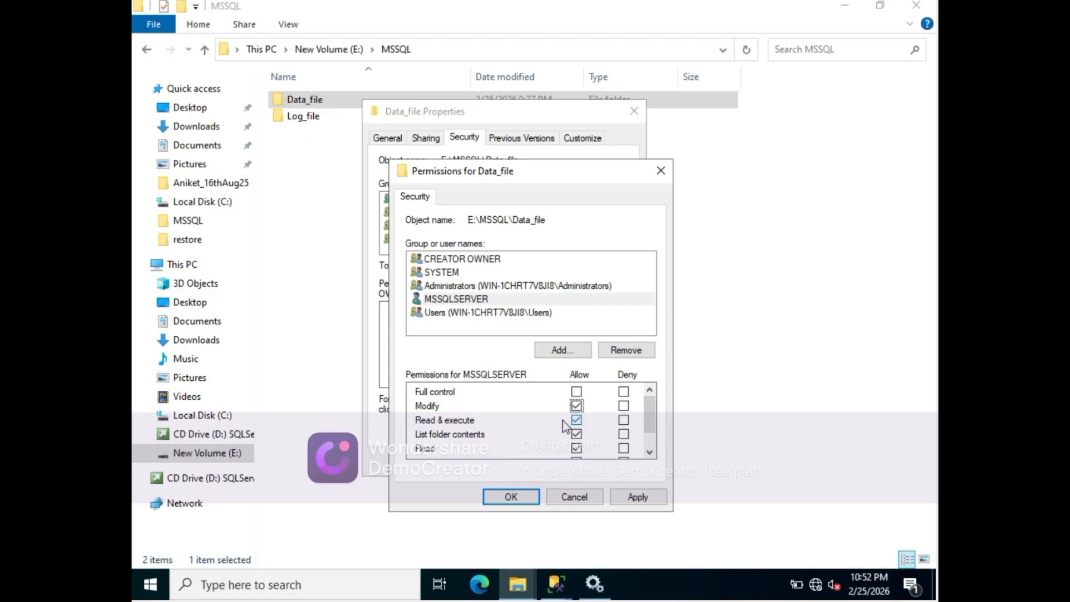
left_click(639, 497)
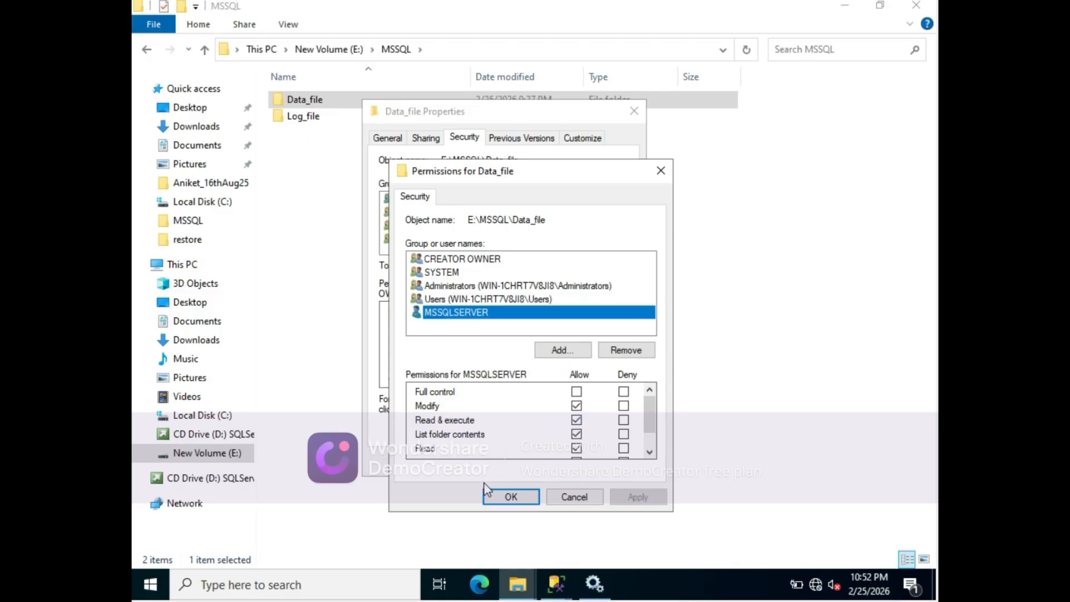
left_click(494, 499)
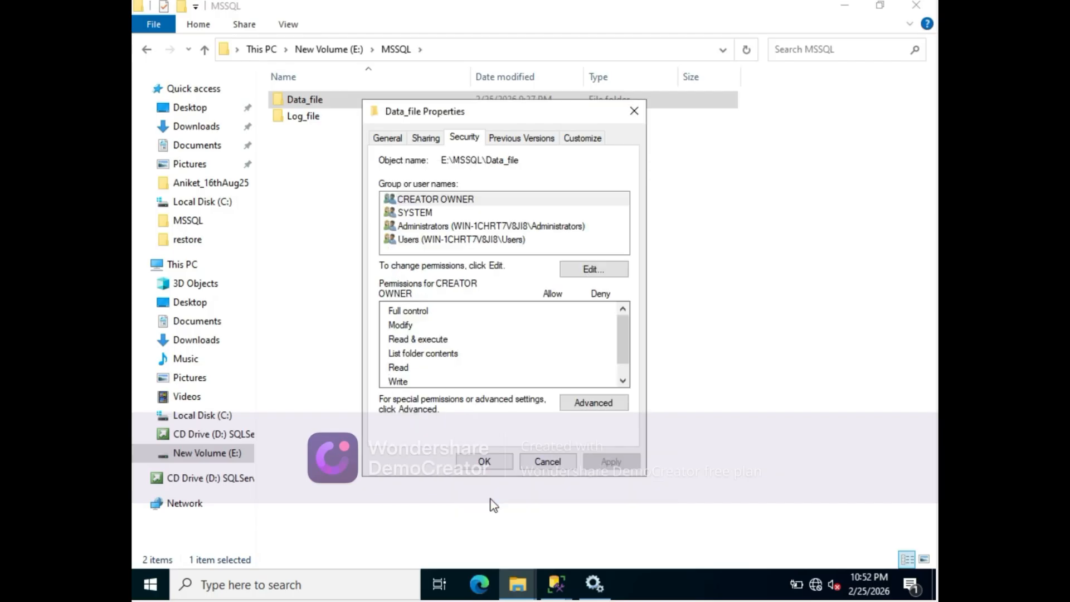
left_click(485, 461)
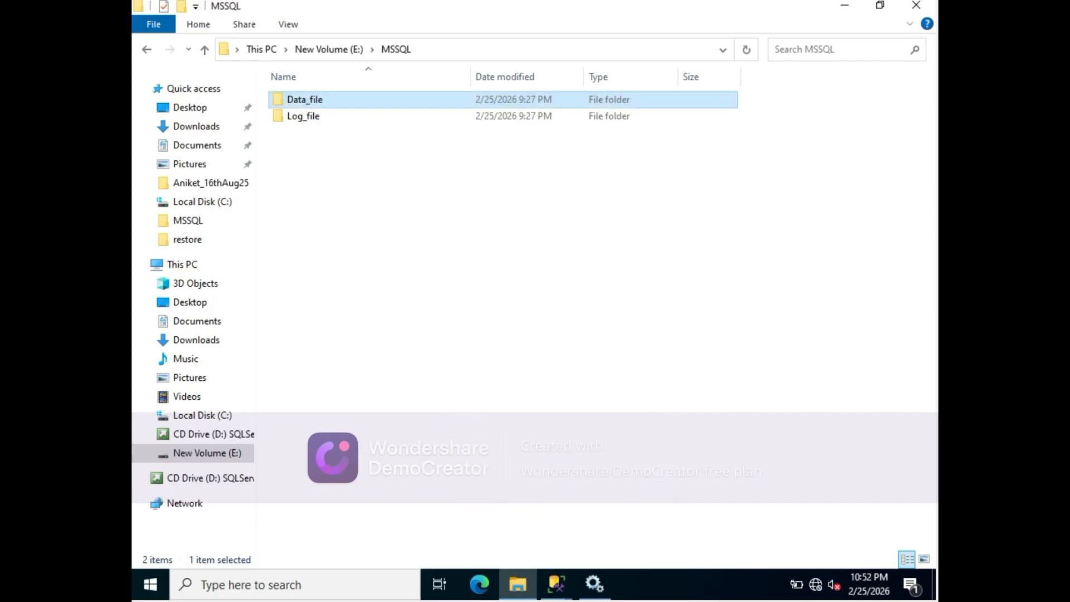
- Open the Log_file folder's security permissions for editing
right_click(303, 119)
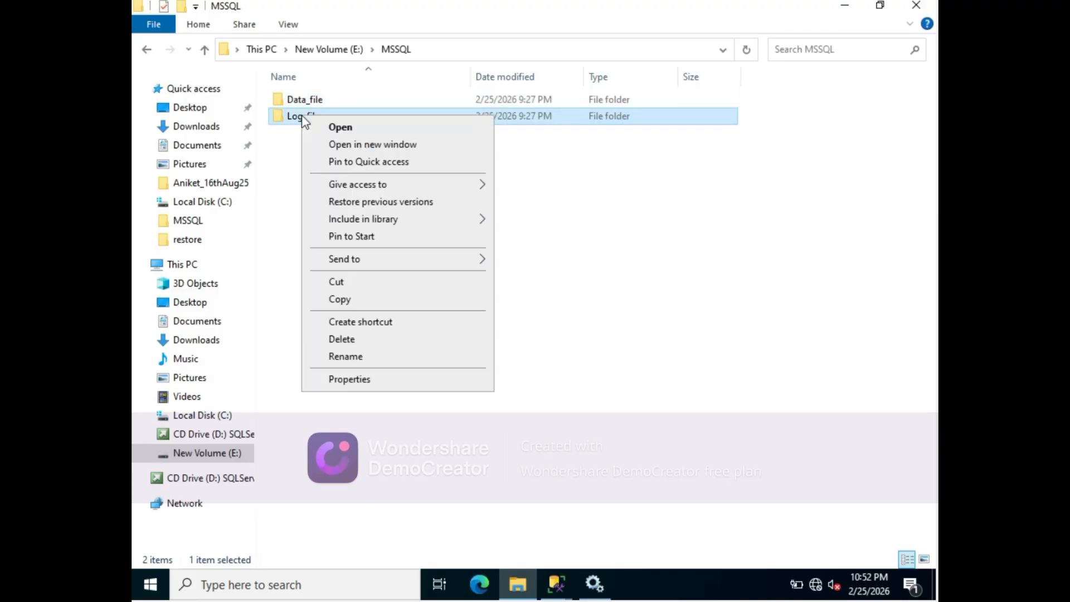
left_click(357, 379)
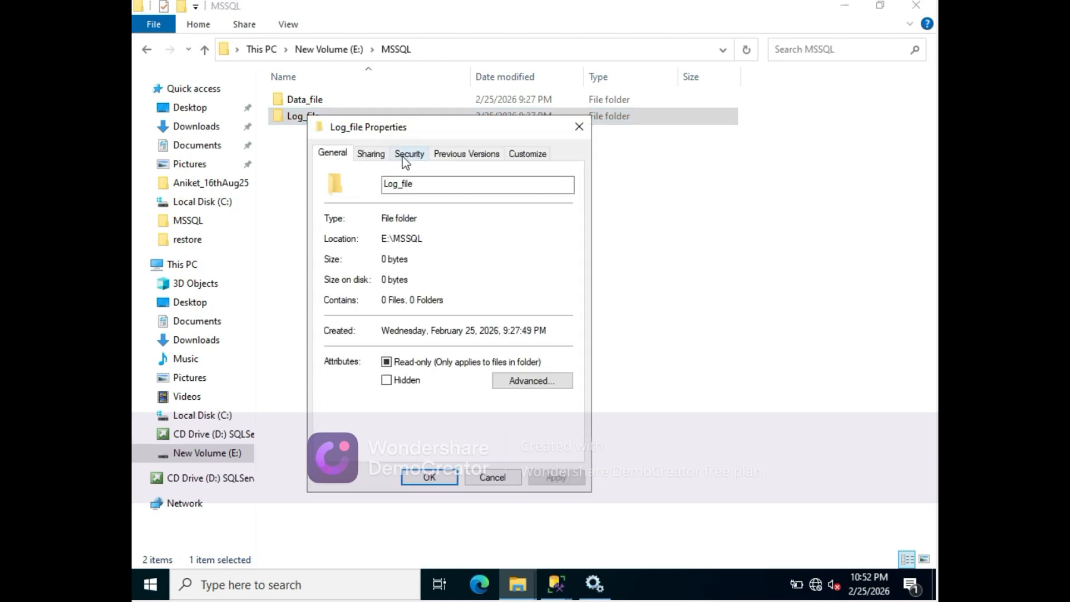
left_click(403, 158)
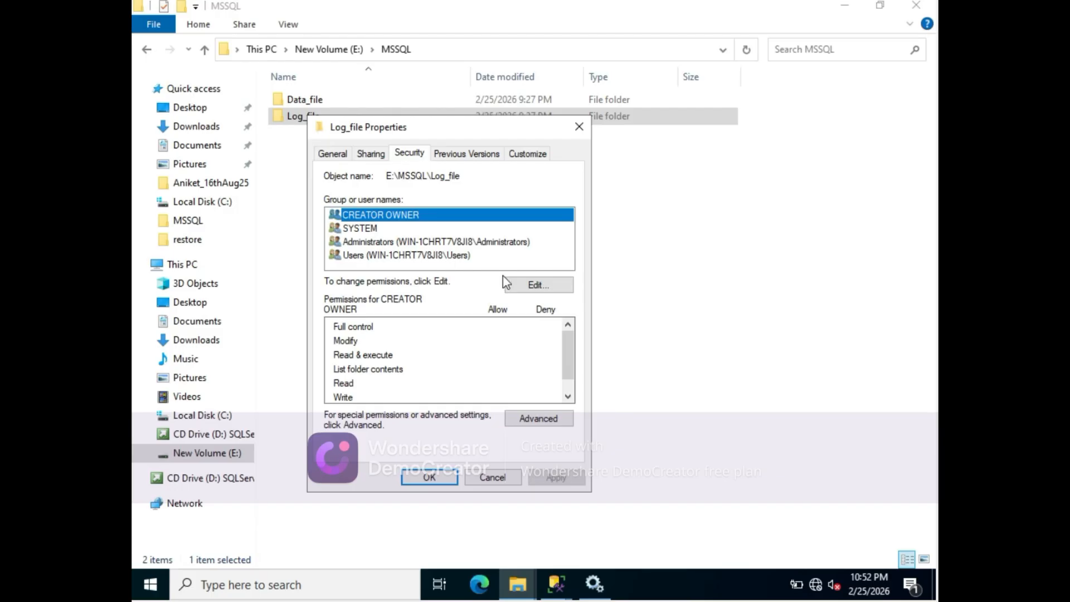
left_click(524, 284)
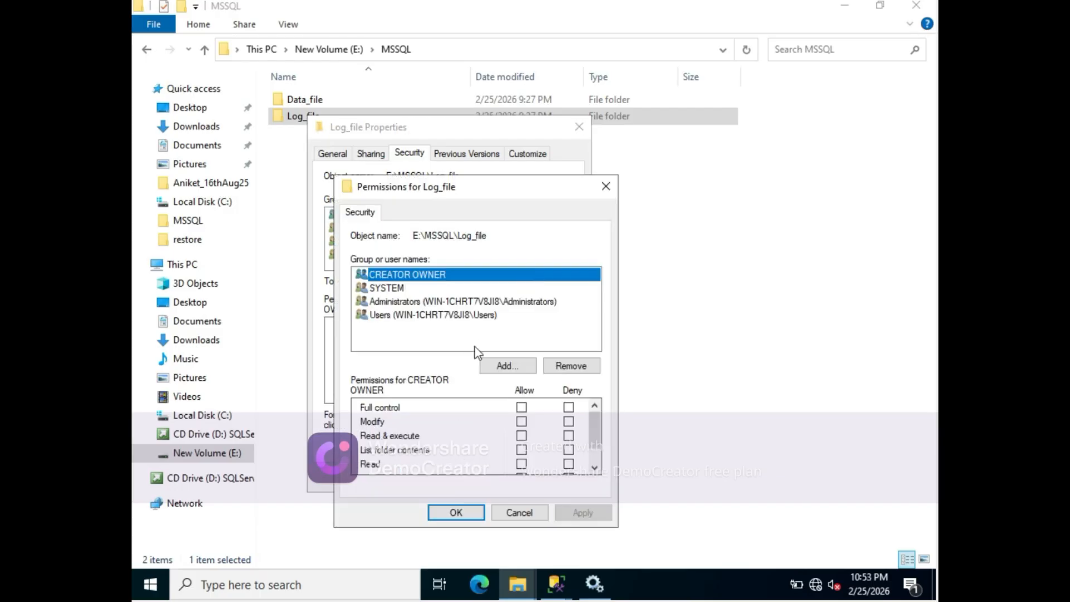
- Start adding a user to the Log_file permissions, accepting all object types and the local computer as the search location
left_click(510, 366)
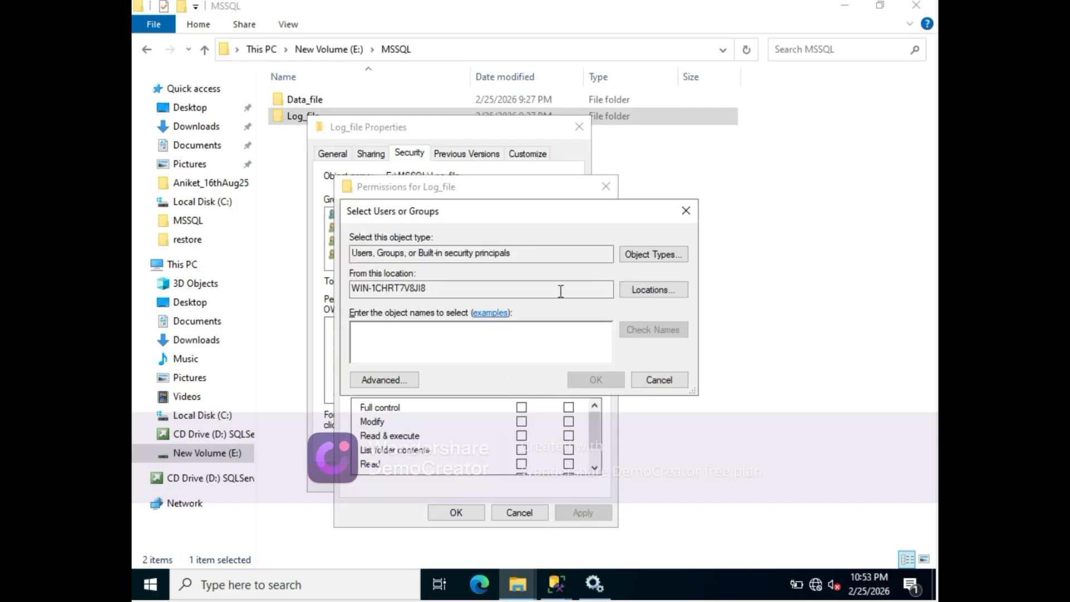
left_click(652, 254)
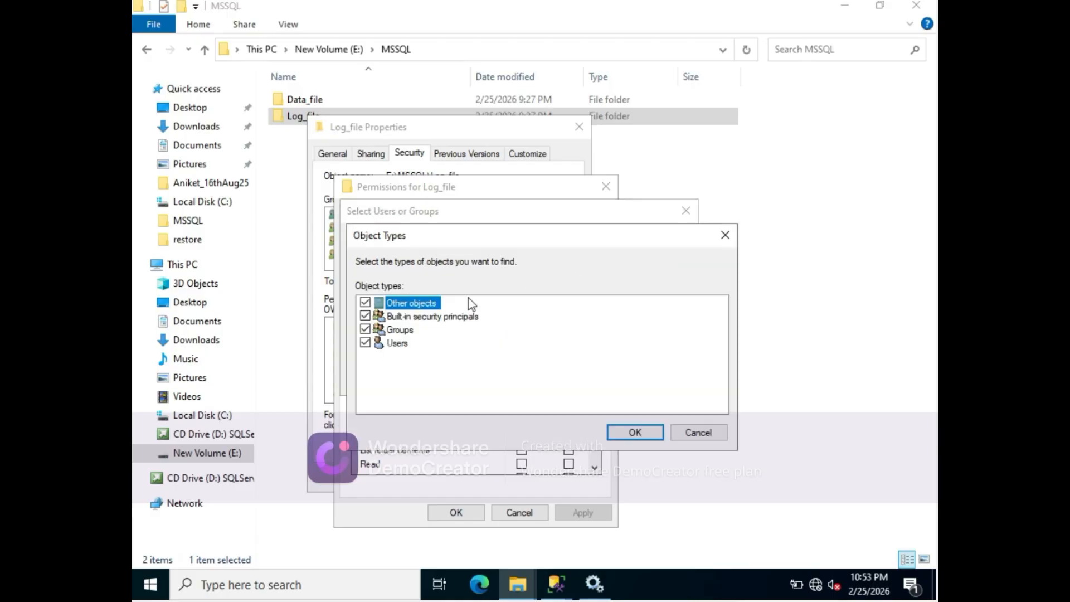
left_click(659, 432)
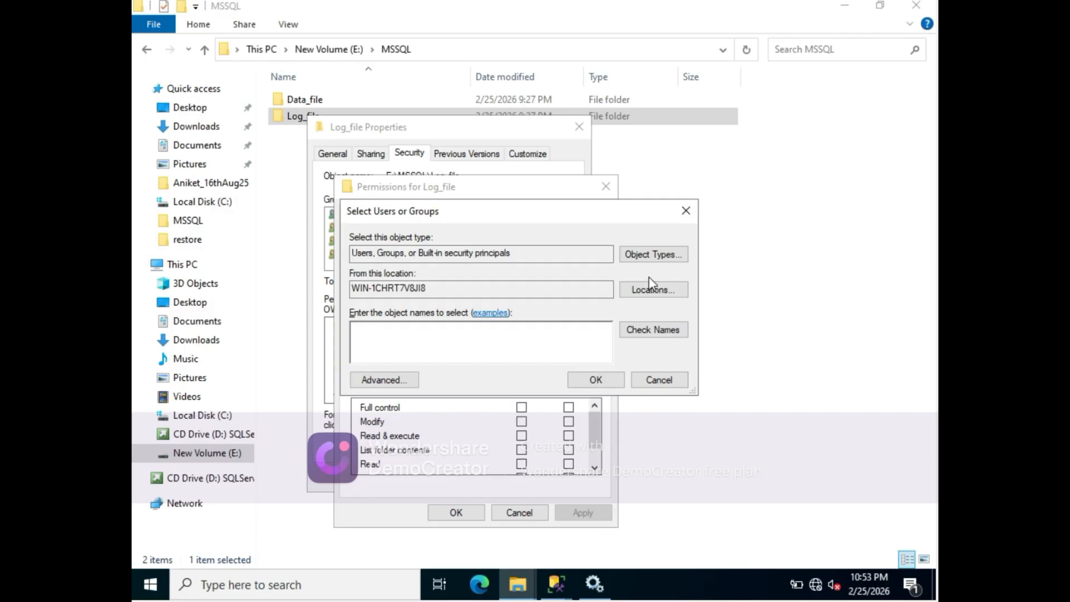
left_click(649, 290)
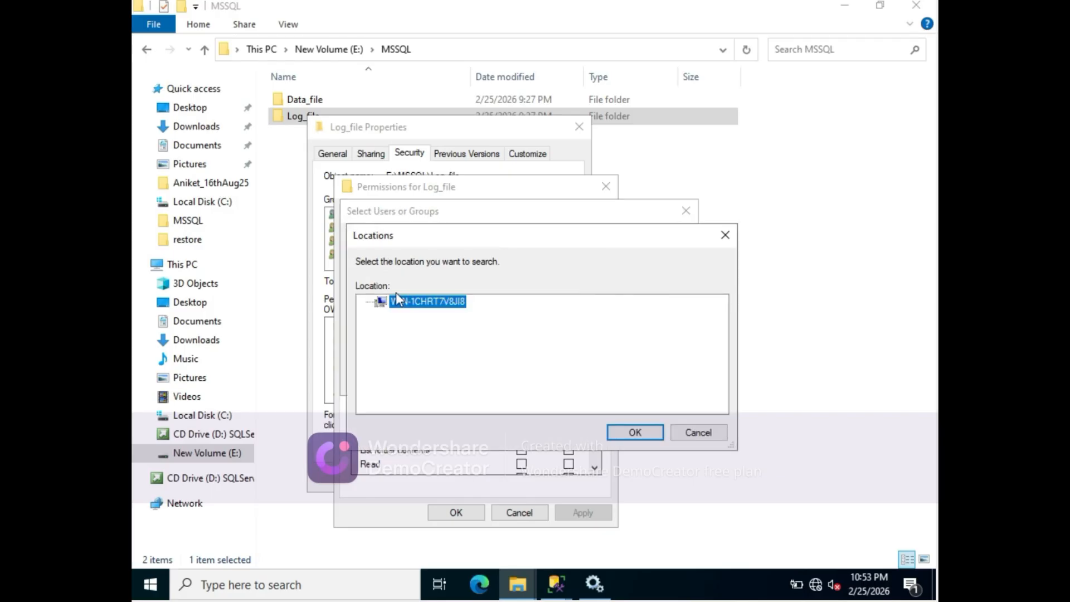
left_click(633, 440)
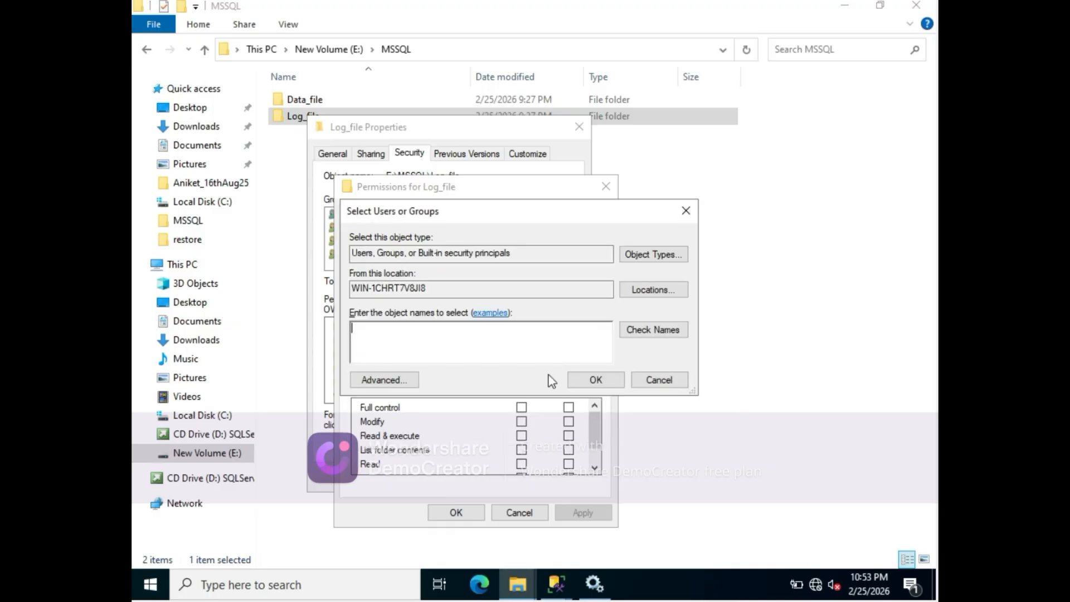
- Add the NT Service\MSSQLSERVER account to the Log_file permissions, choosing MSSQLSERVER from the matching names
type("NT Service\\MSSQLSERVER")
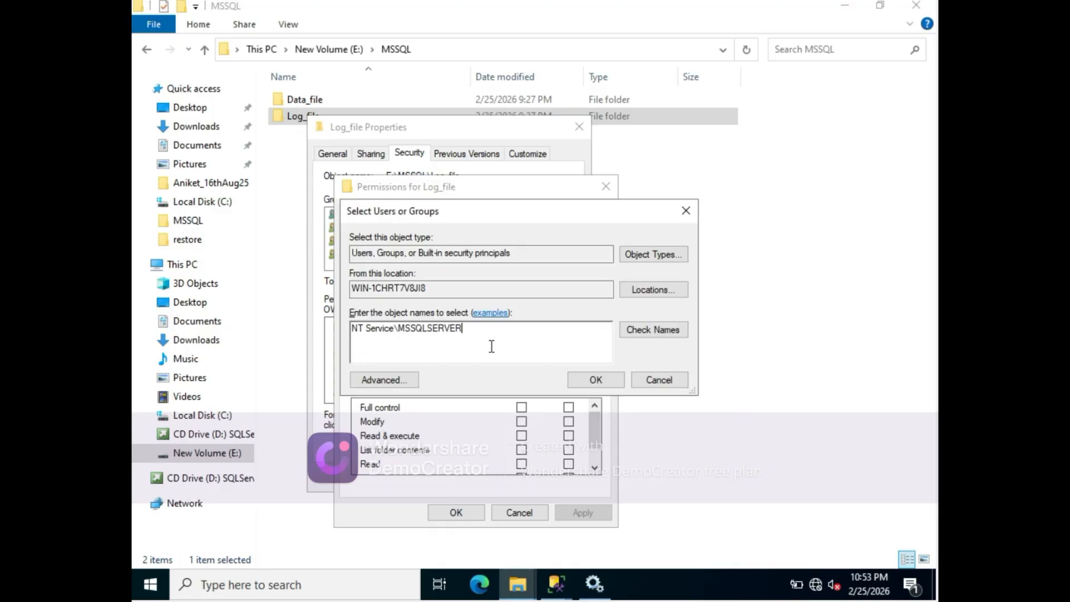
left_click(663, 336)
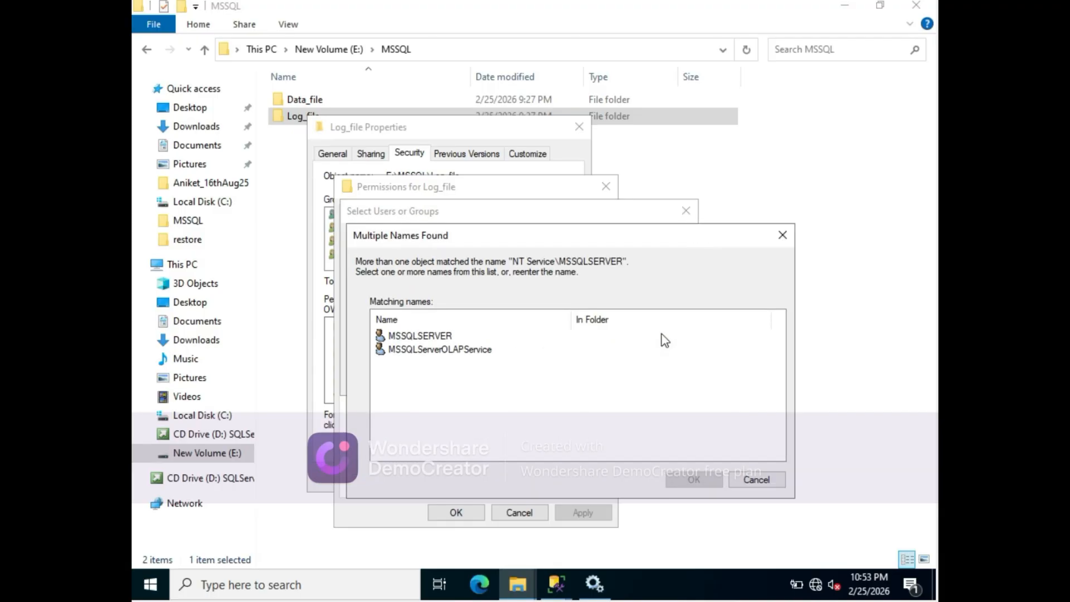
left_click(403, 337)
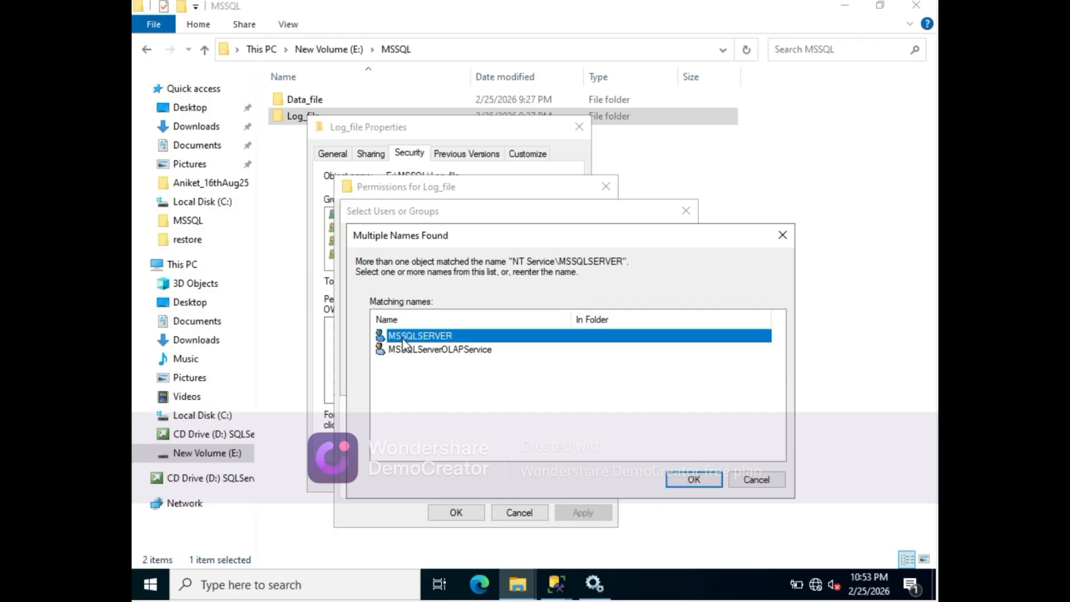
left_click(673, 481)
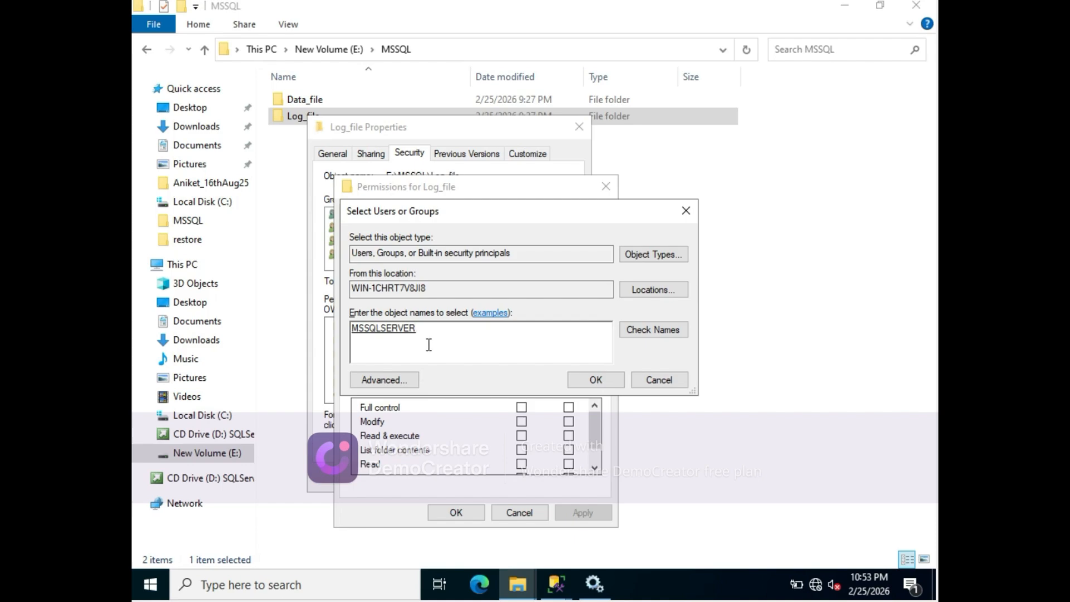
left_click(574, 379)
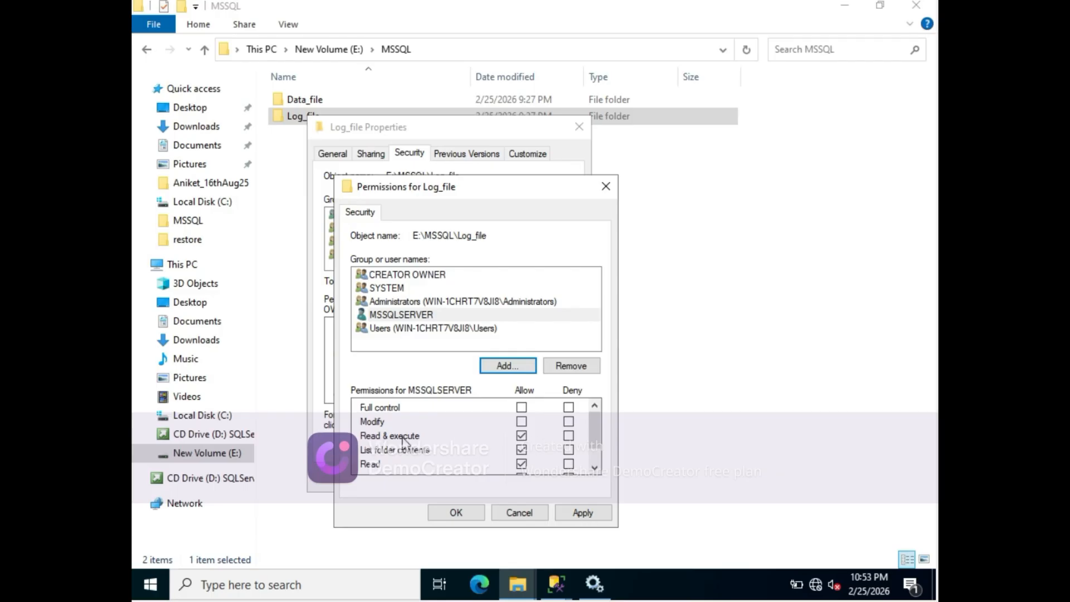
- Allow MSSQLSERVER Full control on the Log_file folder, apply it, and close the folder's properties
left_click(521, 408)
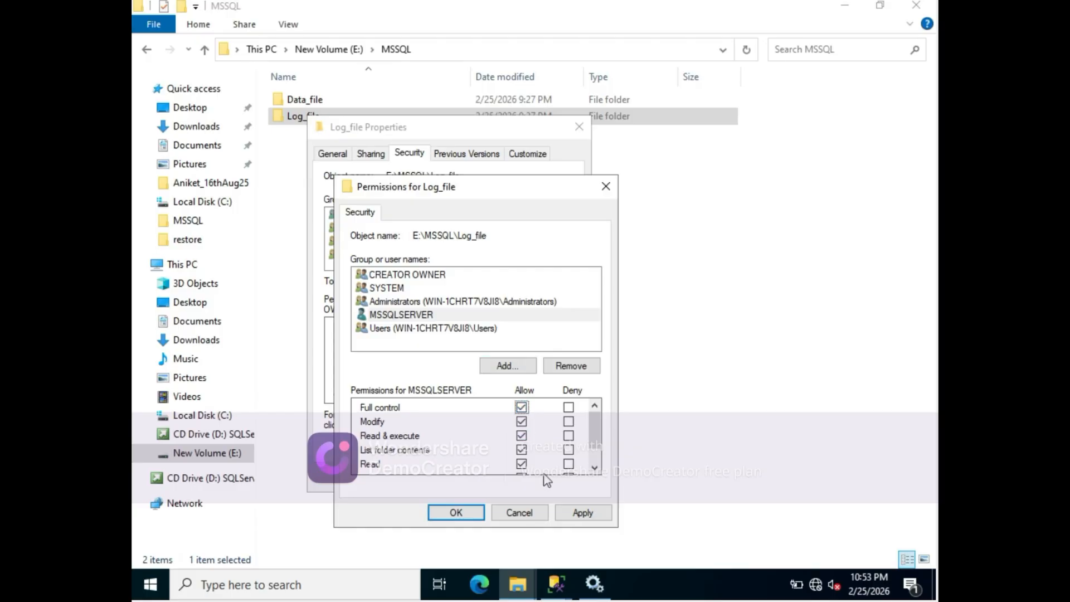
left_click(582, 513)
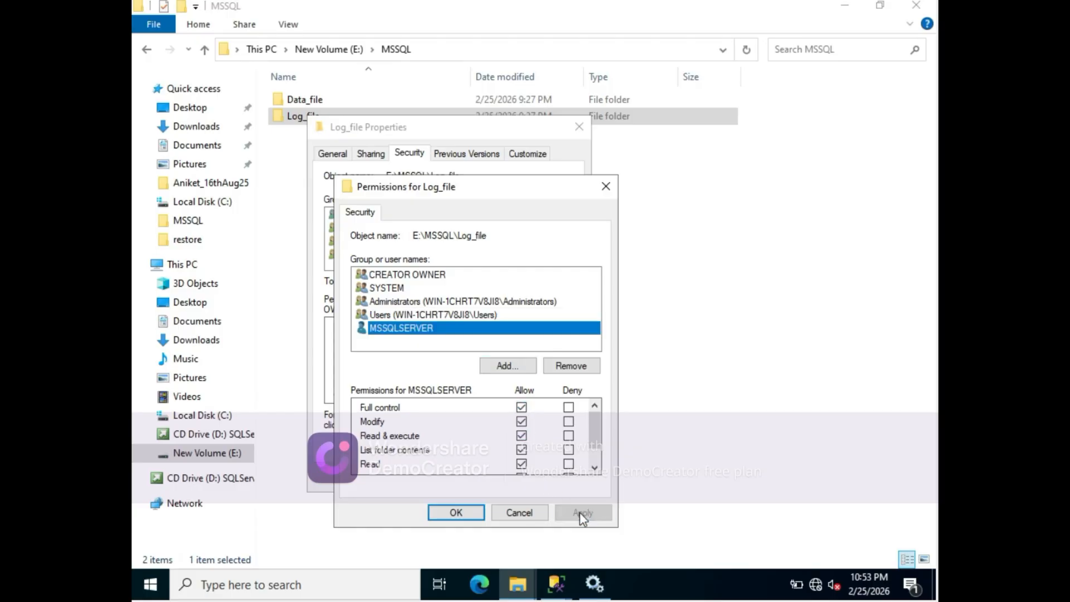
left_click(449, 512)
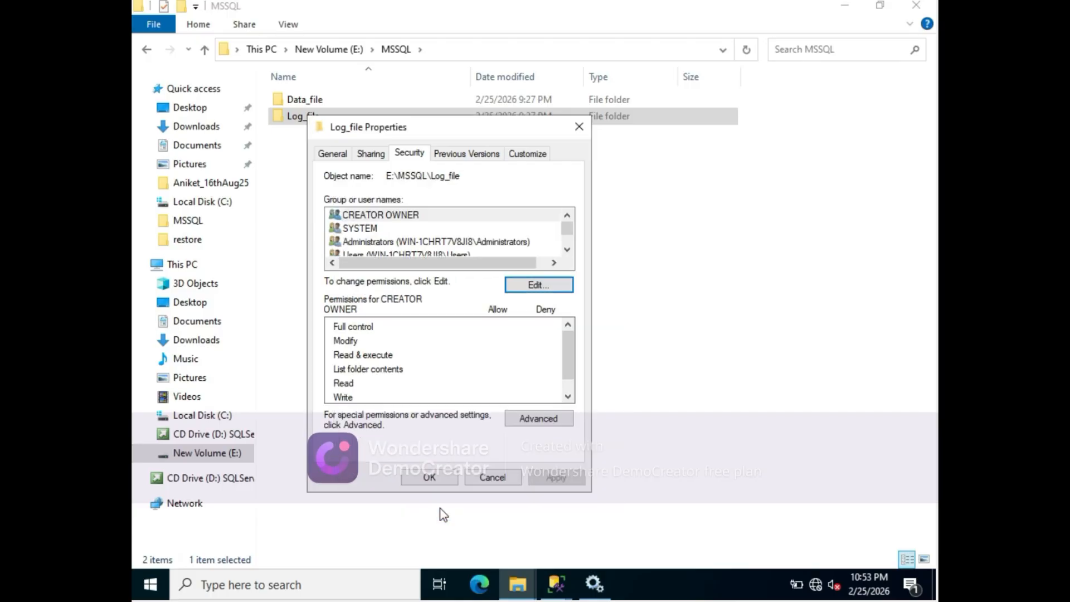
left_click(429, 477)
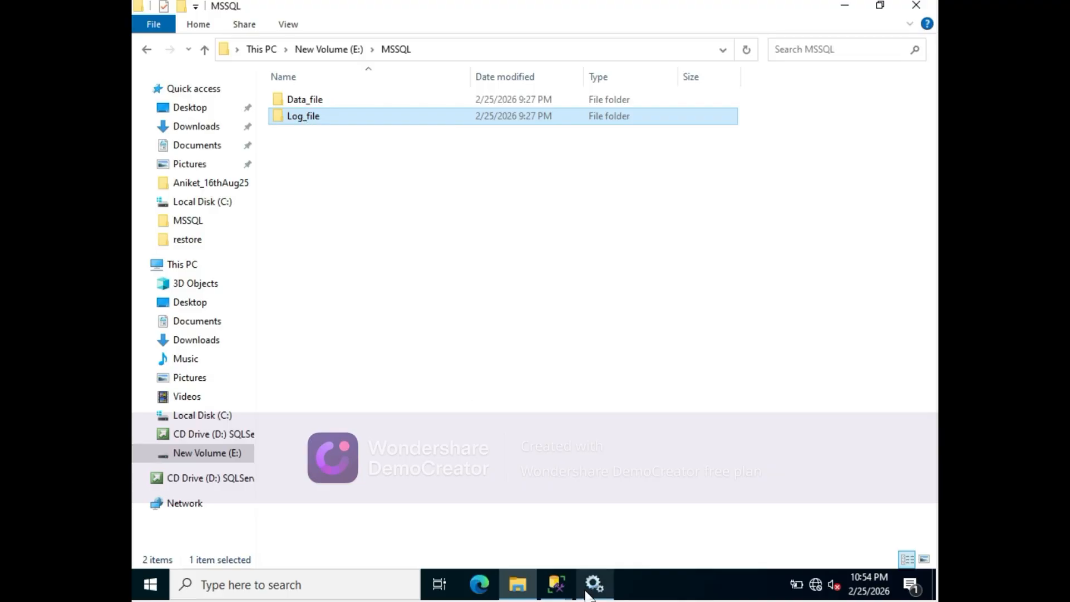
- Switch to the open Server Properties window and save the new default data and log locations
mouse_move(551, 591)
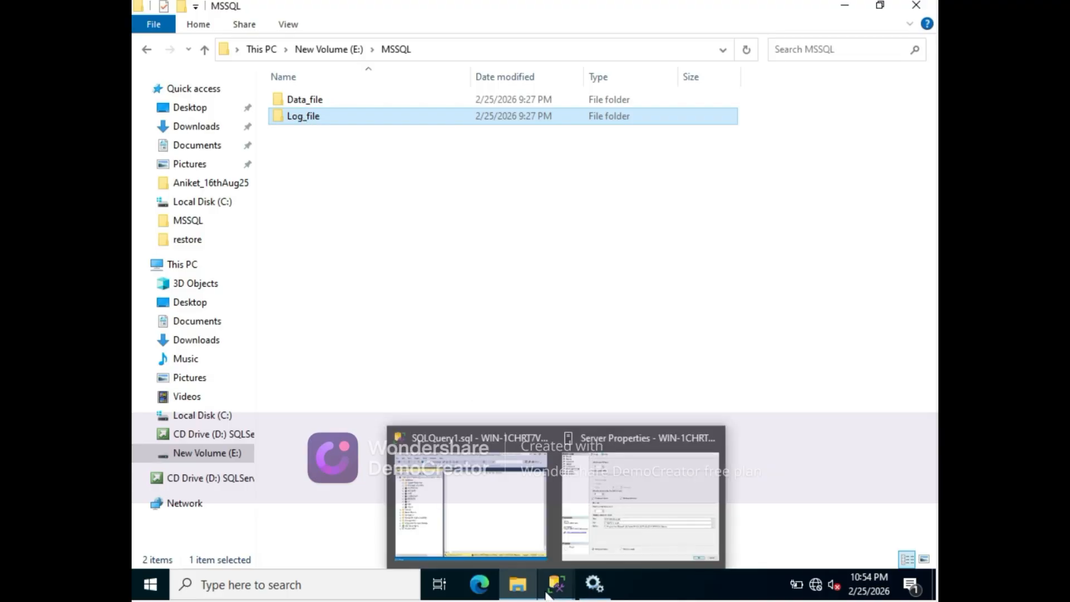
left_click(608, 507)
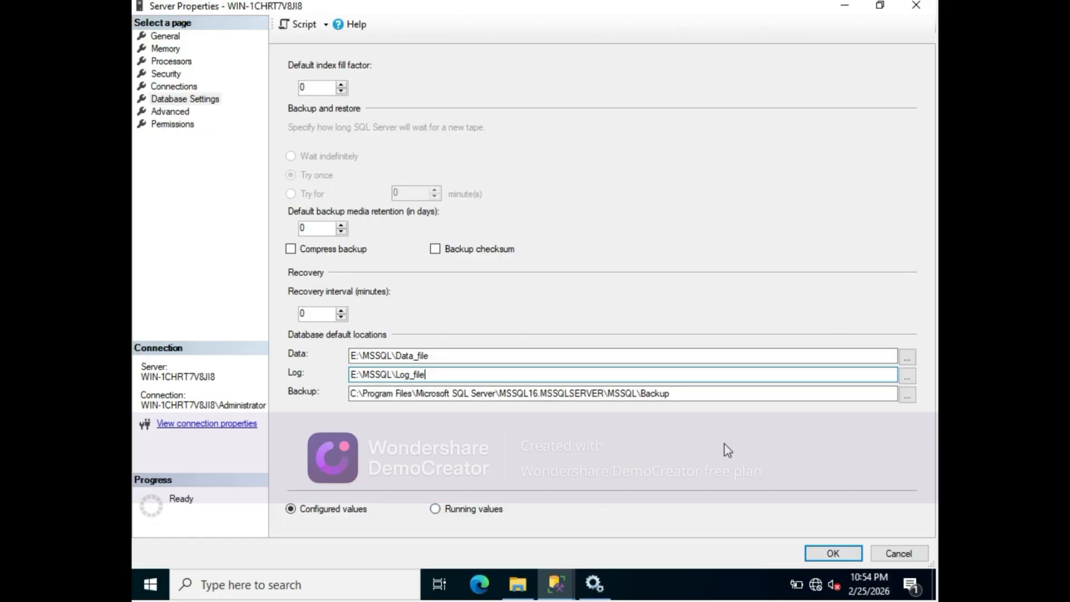
left_click(832, 552)
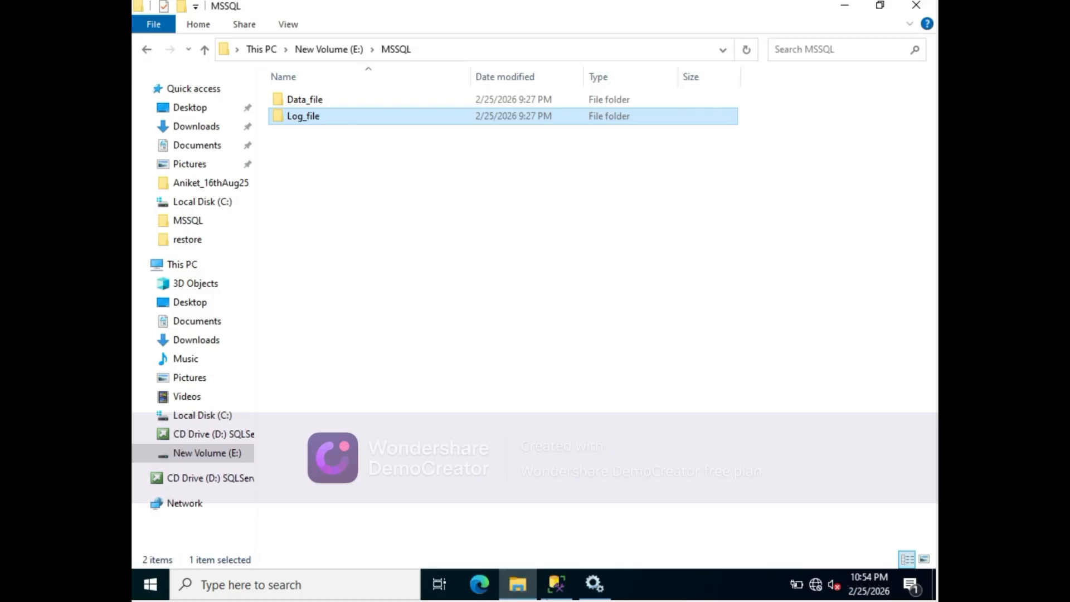
- Switch to SQL Server Management Studio and write the statement CREATE DATABASE GOOGLE below the comment in the query
left_click(558, 592)
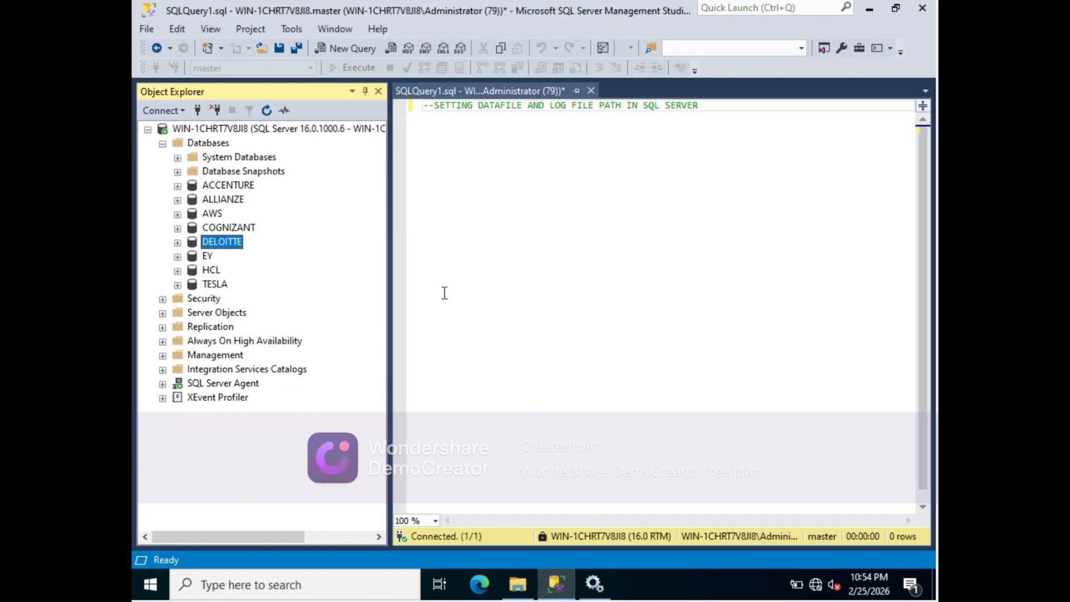
left_click(205, 147)
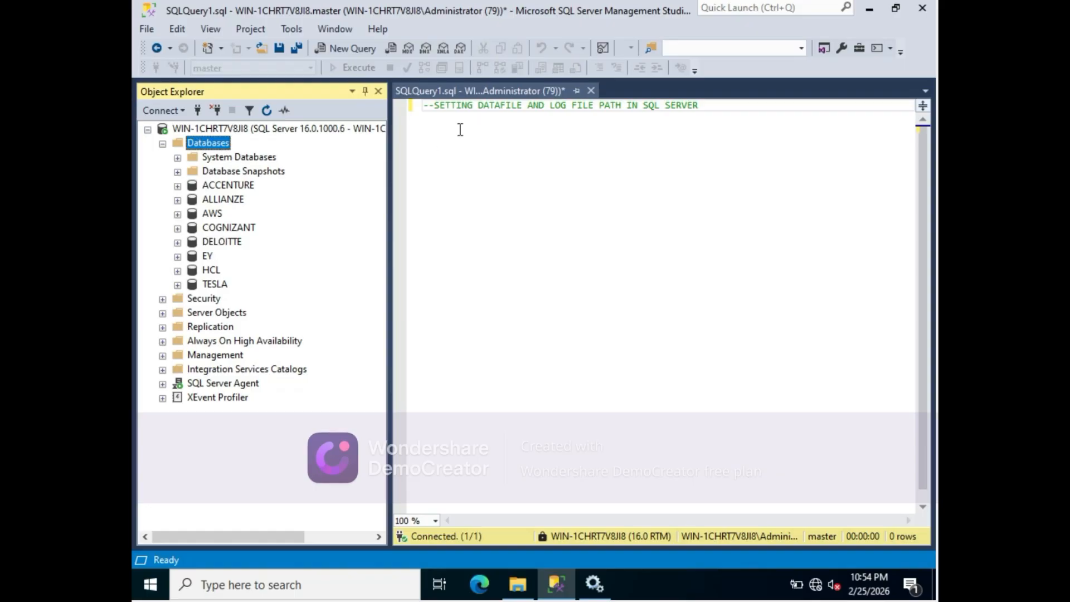
left_click(439, 132)
left_click(705, 111)
key("Return")
key("Return")
type("creste")
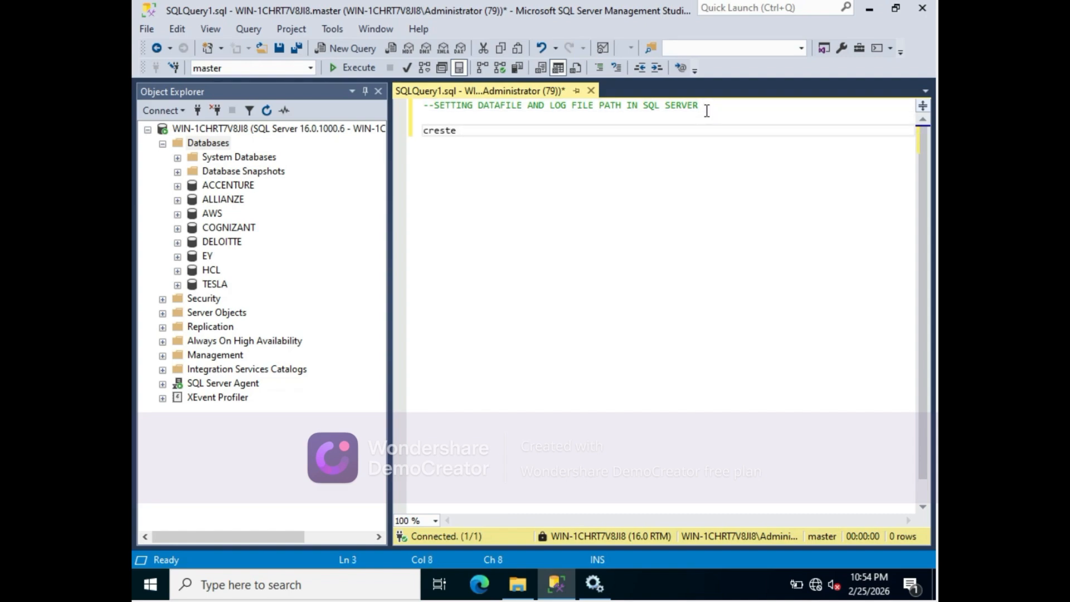
key("BackSpace")
key("BackSpace")
key("BackSpace")
key("BackSpace")
key("BackSpace")
key("BackSpace")
type("CREATE DATABASE")
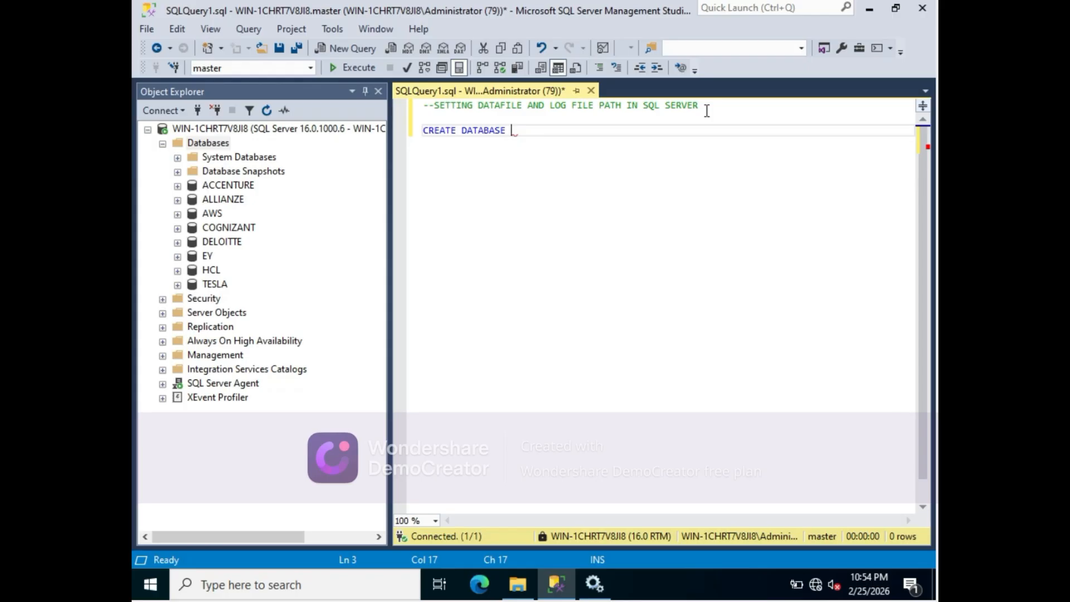
type("GOOGLE")
- Execute the CREATE DATABASE GOOGLE statement and refresh the Databases folder in Object Explorer
key("shift+Home")
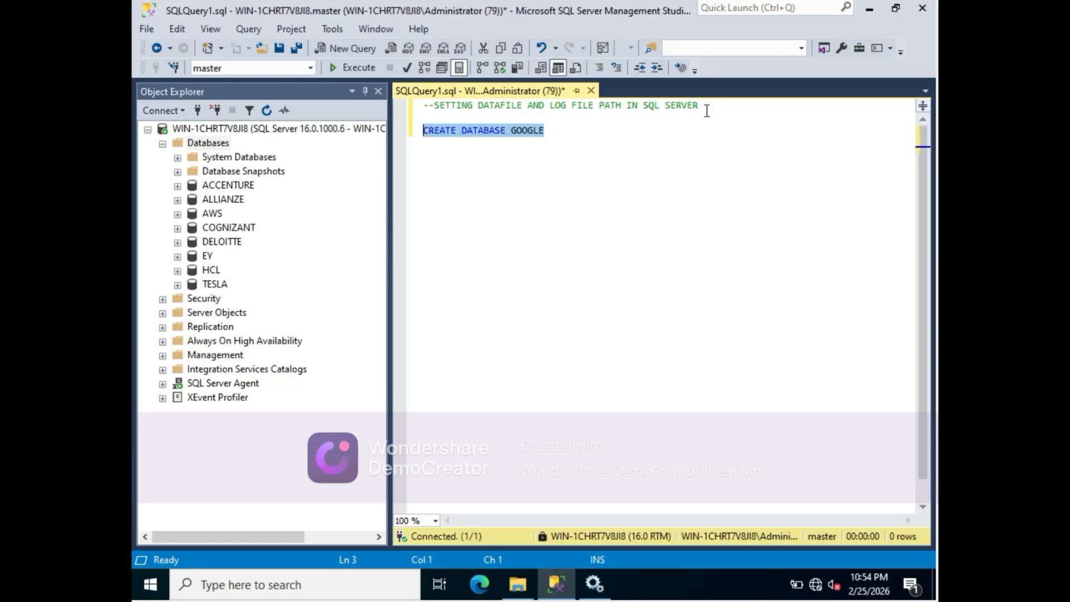
left_click(361, 67)
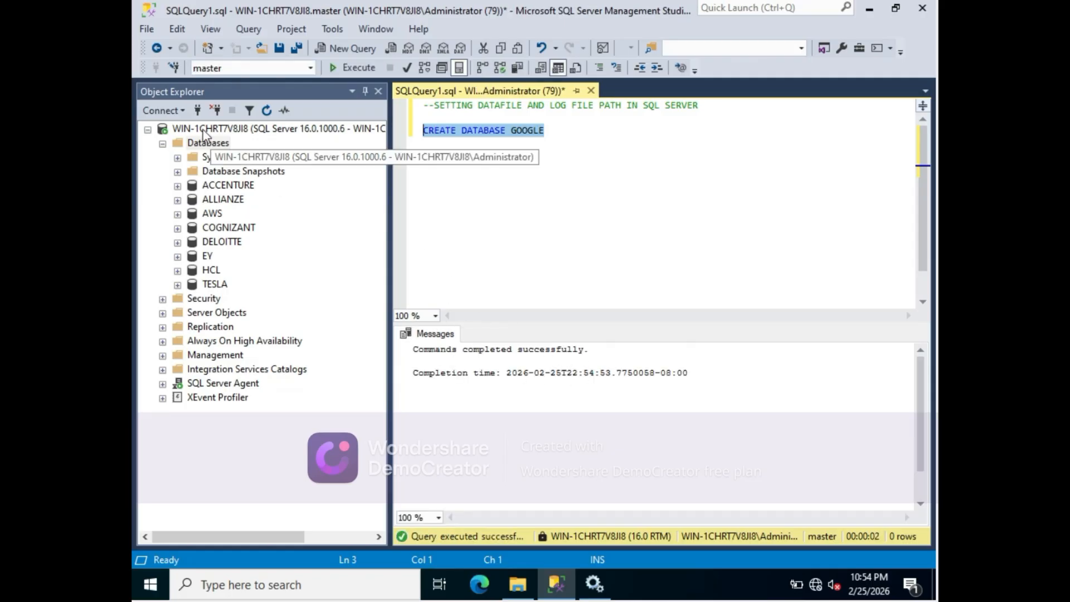
left_click(199, 148)
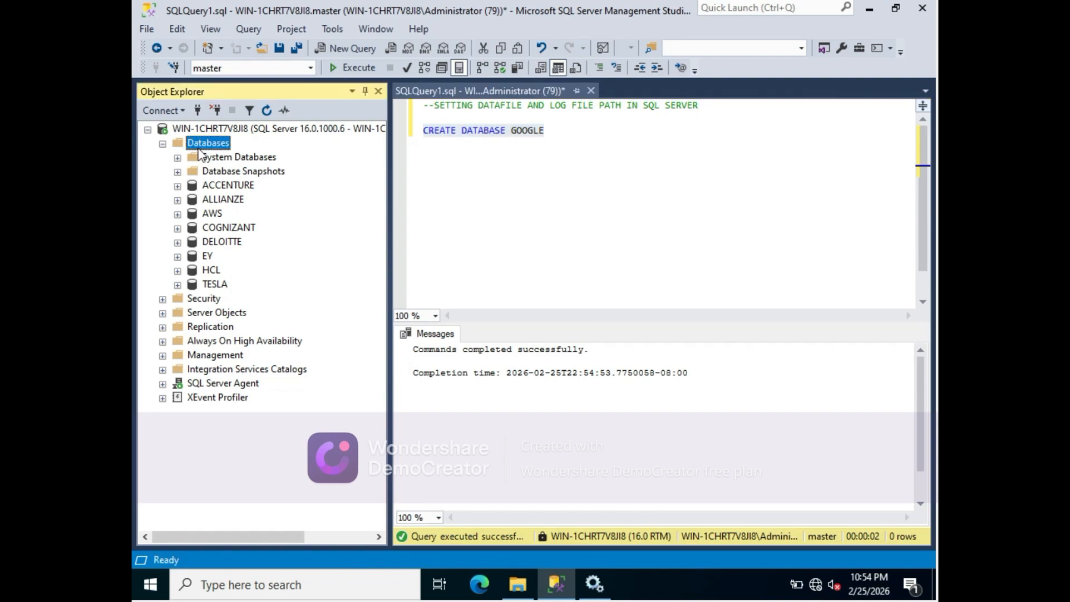
left_click(267, 110)
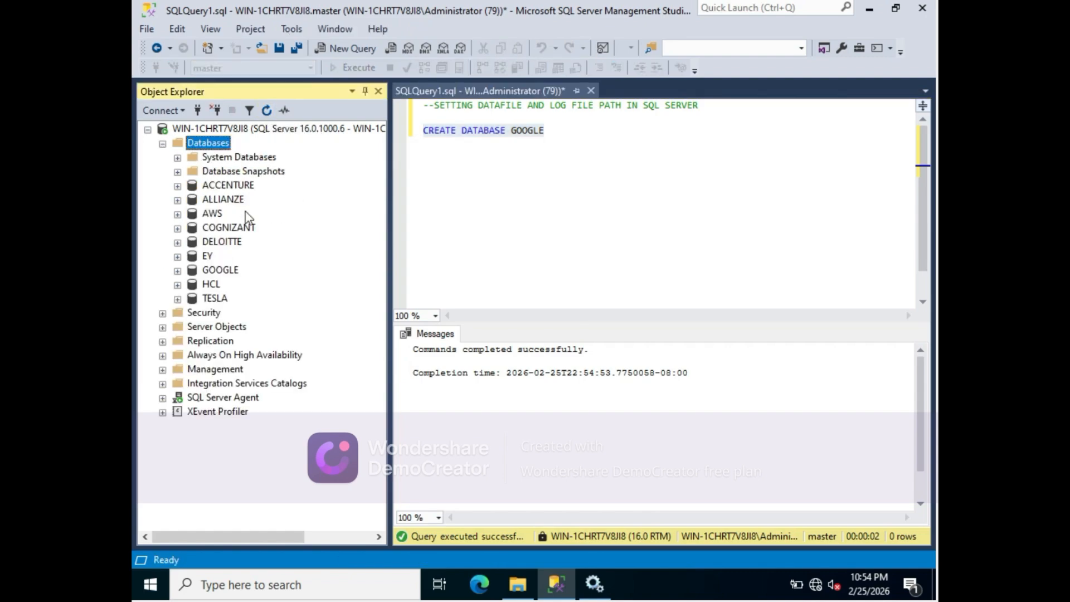
- Examine the data and log file paths in the GOOGLE database's properties, then close them without changes
right_click(214, 270)
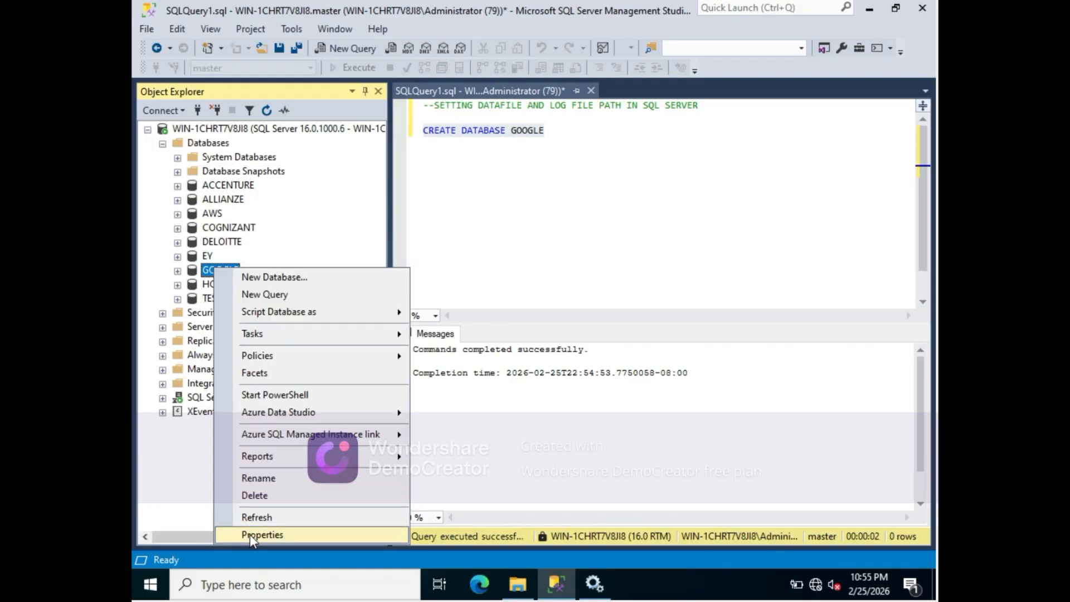
left_click(250, 534)
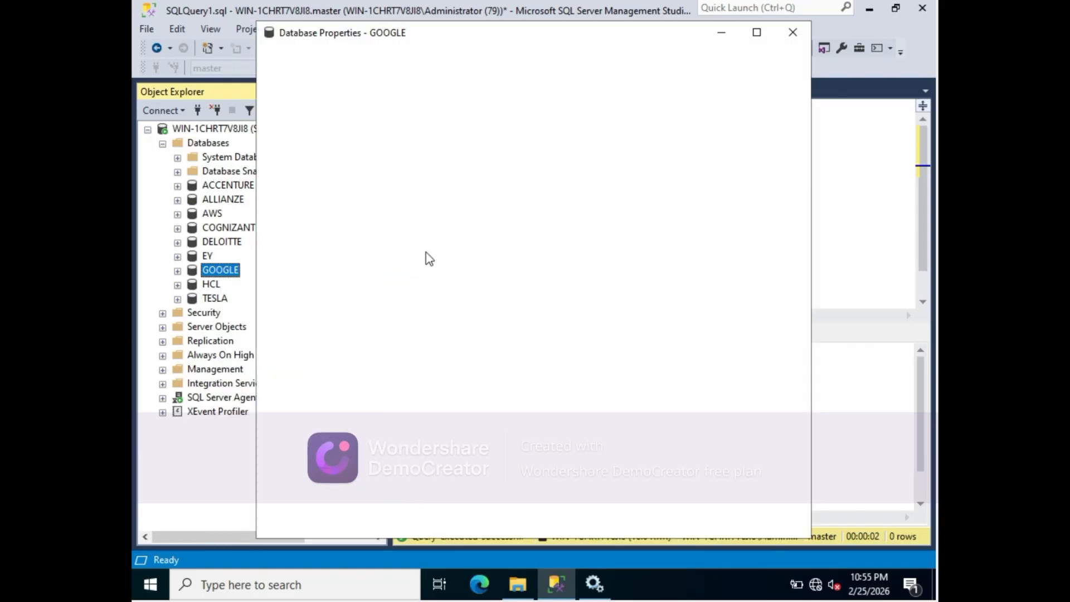
left_click(285, 80)
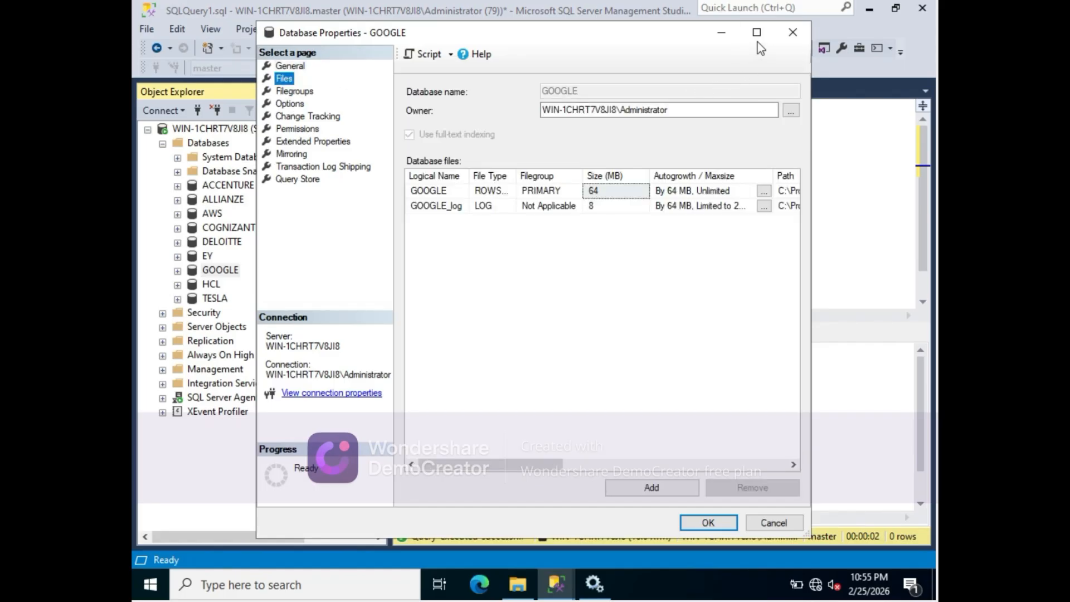
left_click(758, 31)
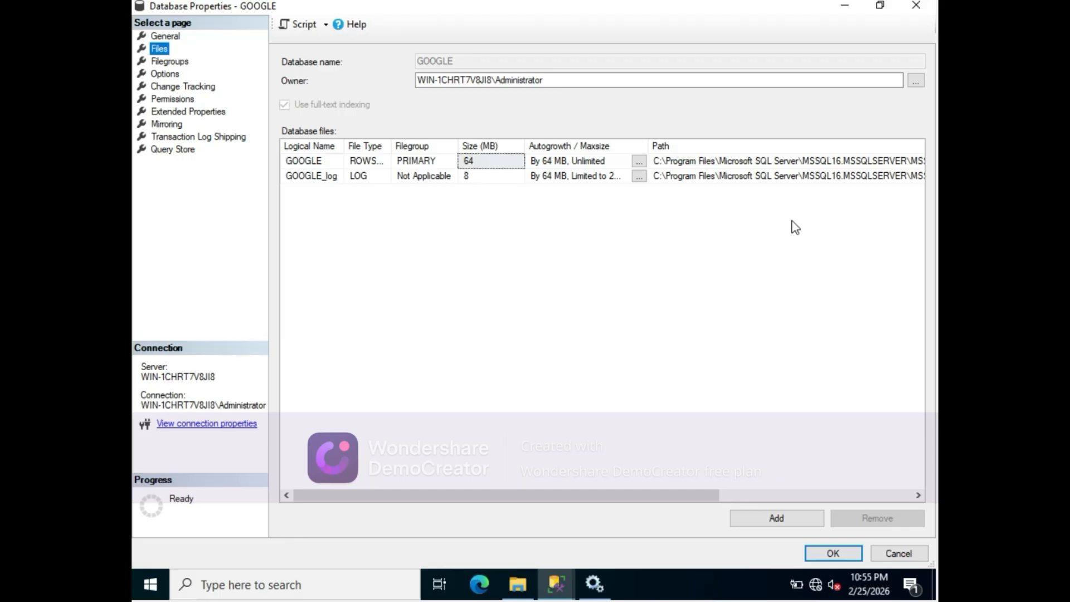
left_click(892, 554)
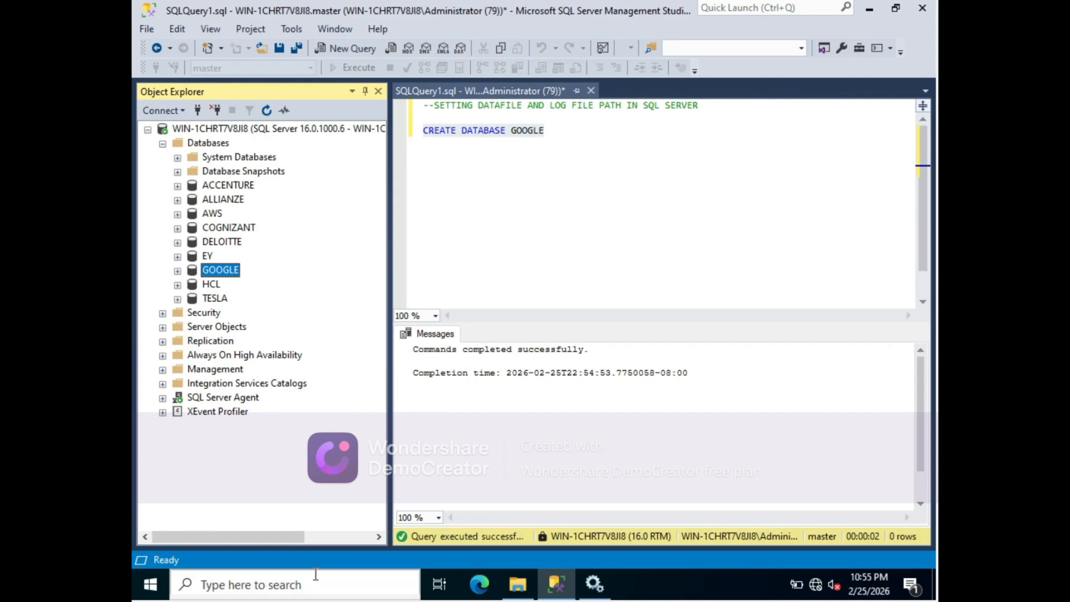
- Switch to Services and restart the SQL Server (MSSQLSERVER) service together with its dependent SQL Server Agent service
left_click(594, 584)
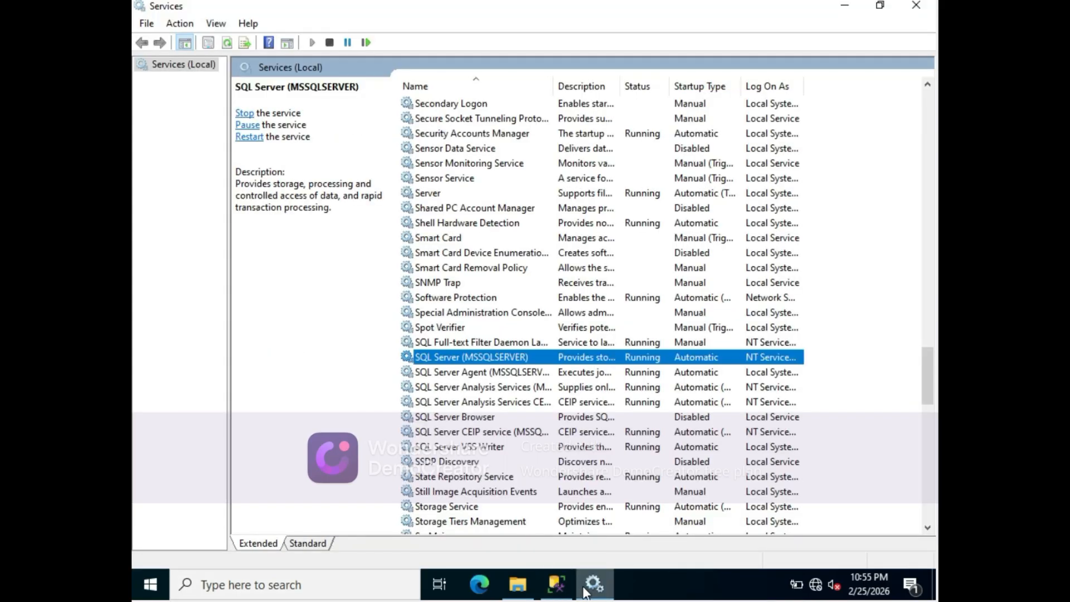
right_click(453, 365)
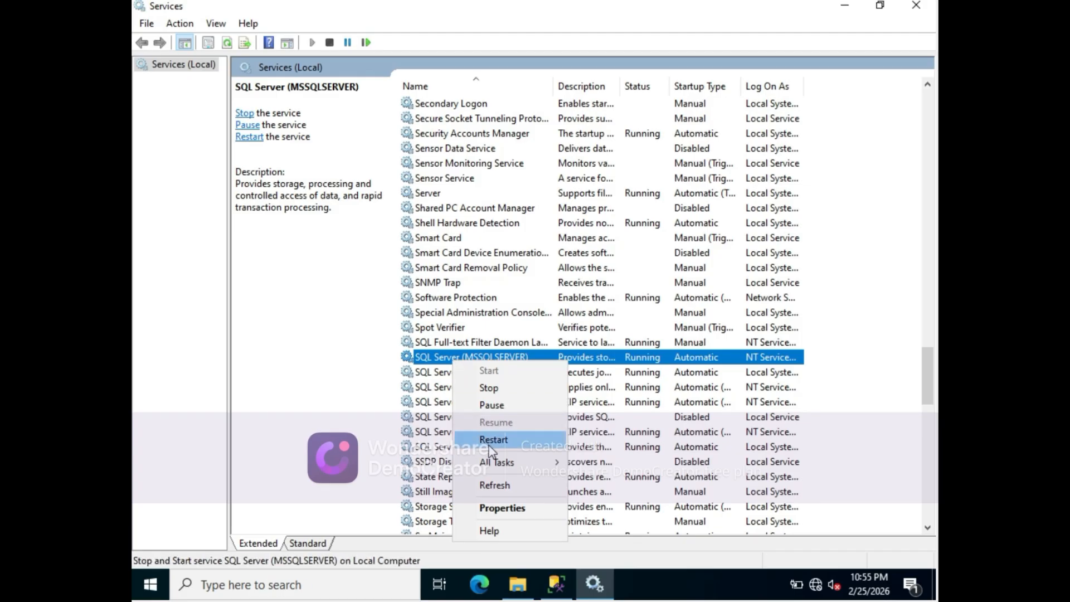
left_click(489, 443)
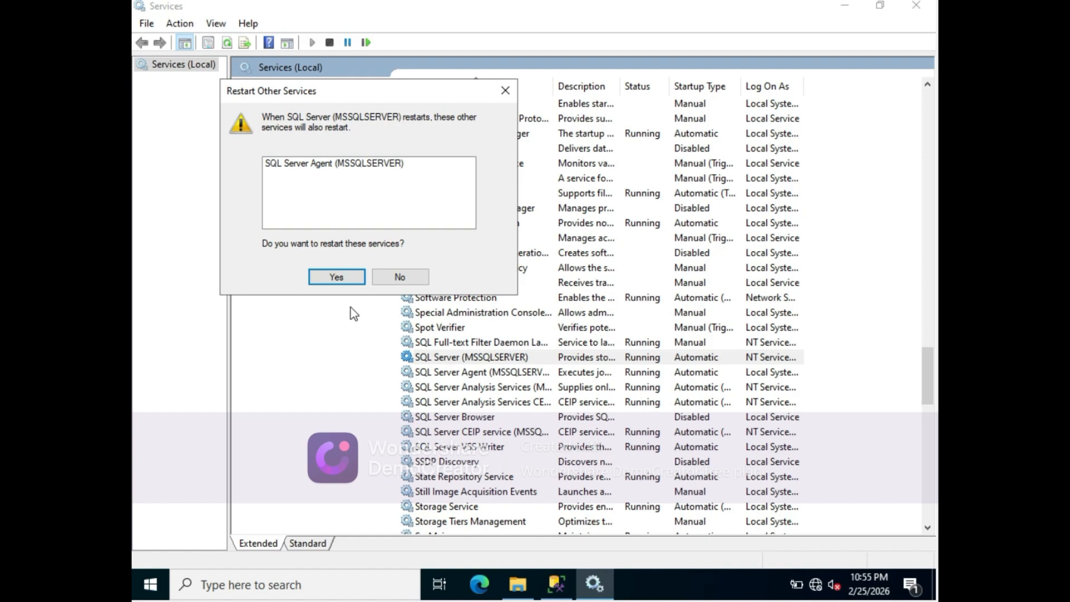
left_click(331, 283)
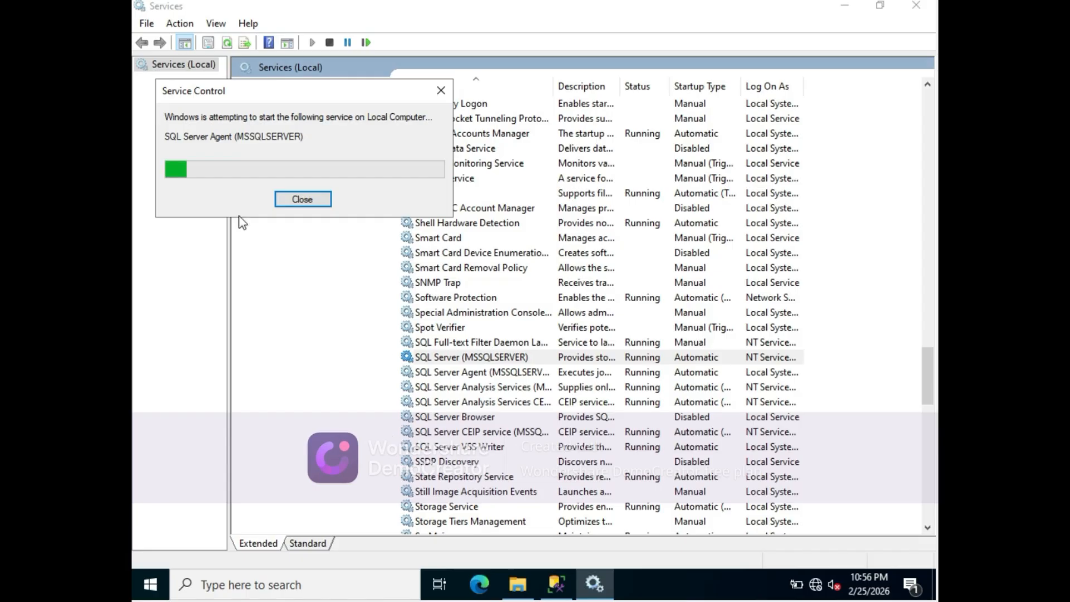
left_click(407, 358)
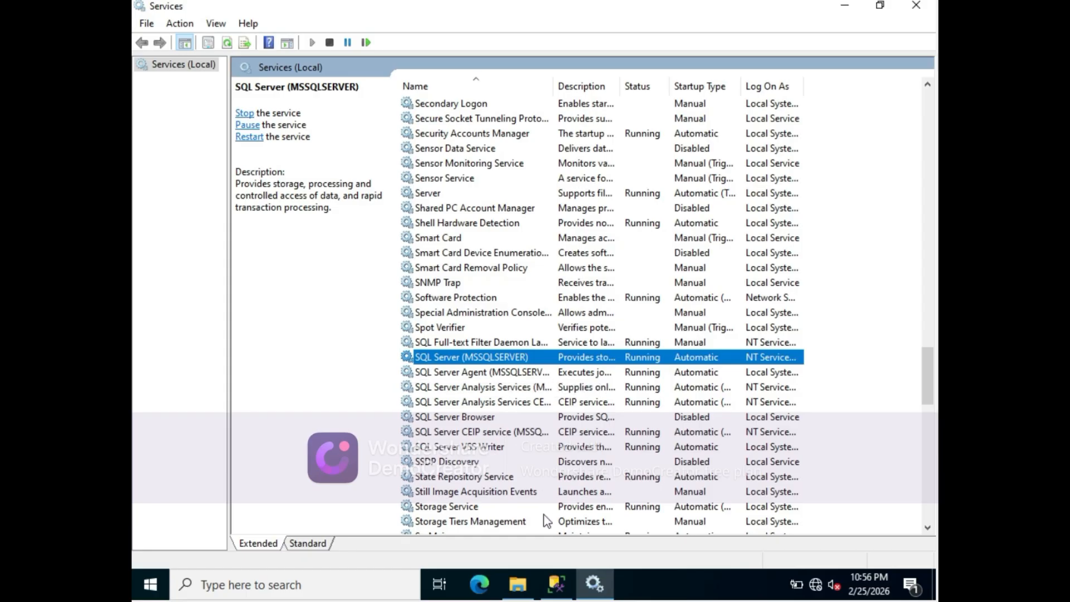
- Switch back to SQL Server Management Studio and refresh the whole server in Object Explorer
left_click(557, 583)
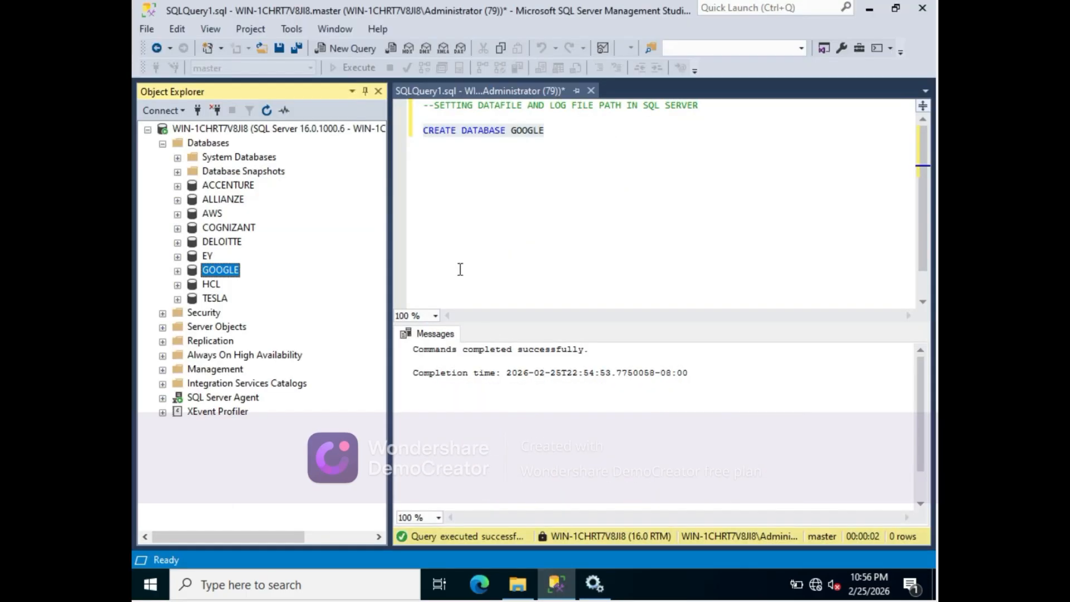
left_click(234, 130)
left_click(269, 111)
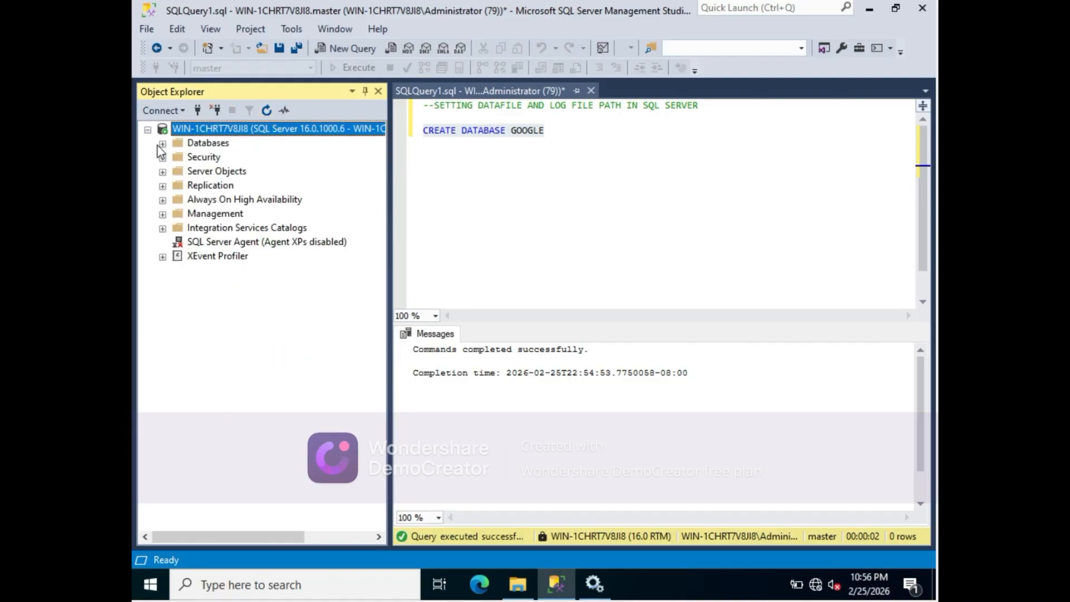
- Change the database name in the CREATE DATABASE statement to MICROSOFT and expand the server's Databases folder
left_click(547, 132)
key("BackSpace")
key("BackSpace")
key("BackSpace")
key("BackSpace")
key("BackSpace")
key("BackSpace")
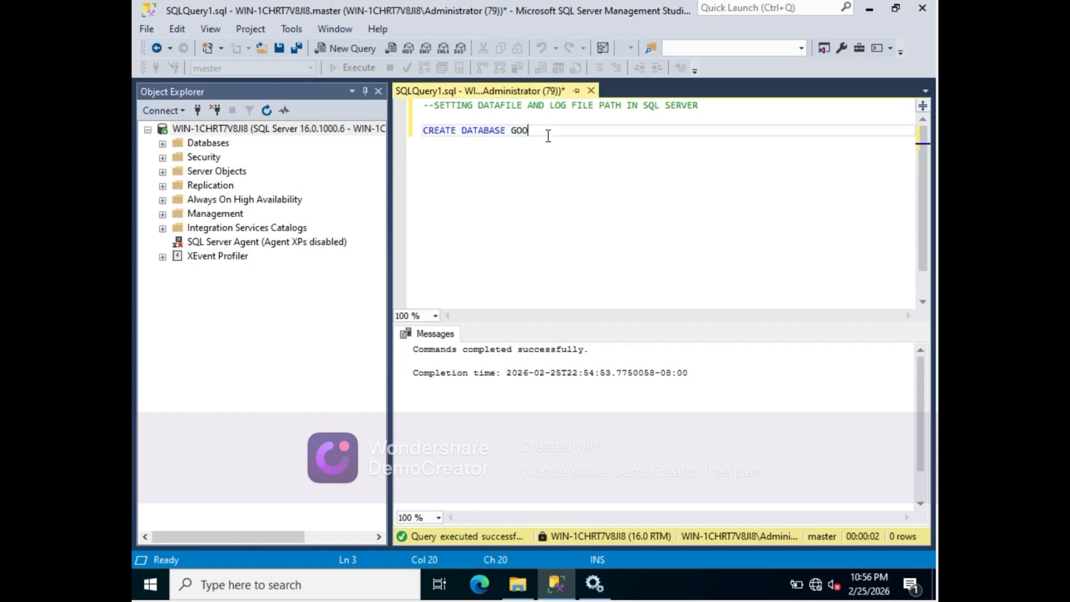
type("MICROS")
key("BackSpace")
key("BackSpace")
key("BackSpace")
key("BackSpace")
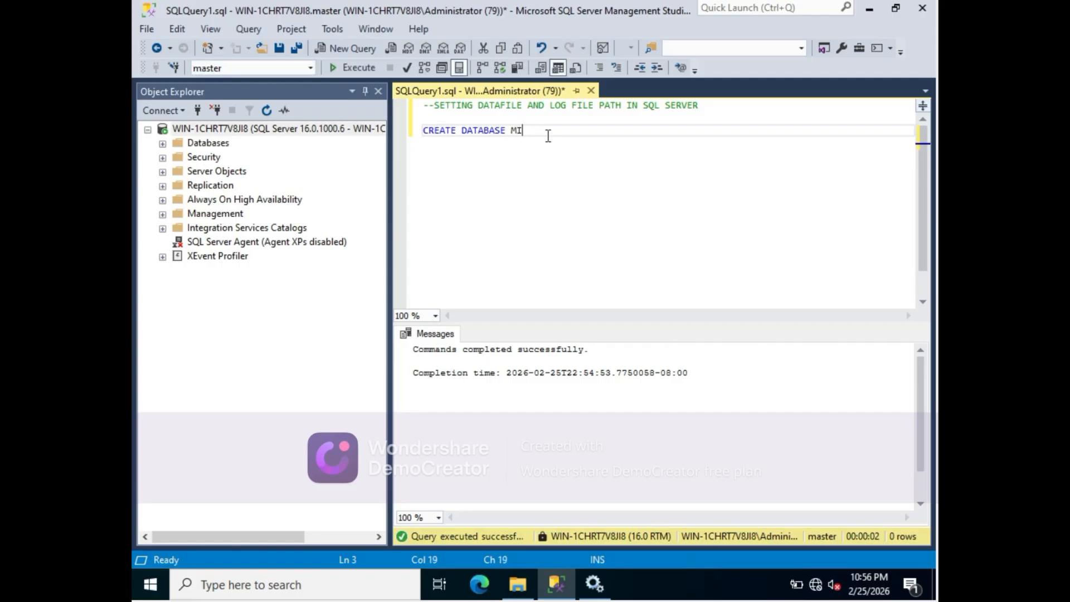
type("CROSOFT")
left_click(162, 144)
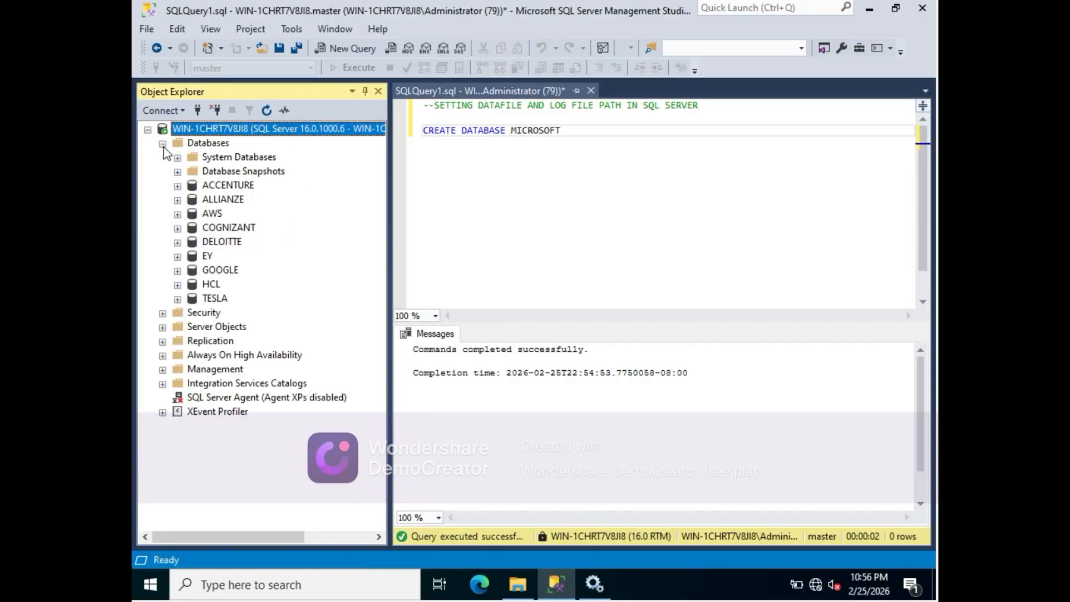
- Execute the CREATE DATABASE MICROSOFT statement and refresh the Databases folder in Object Explorer
left_click(588, 130)
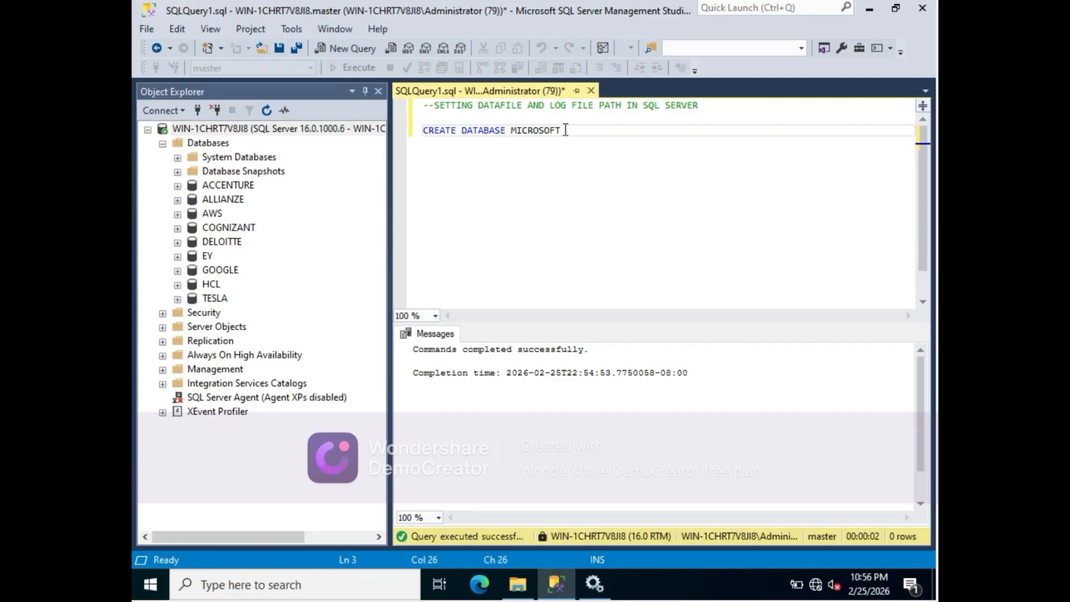
left_click_drag(565, 130, 423, 129)
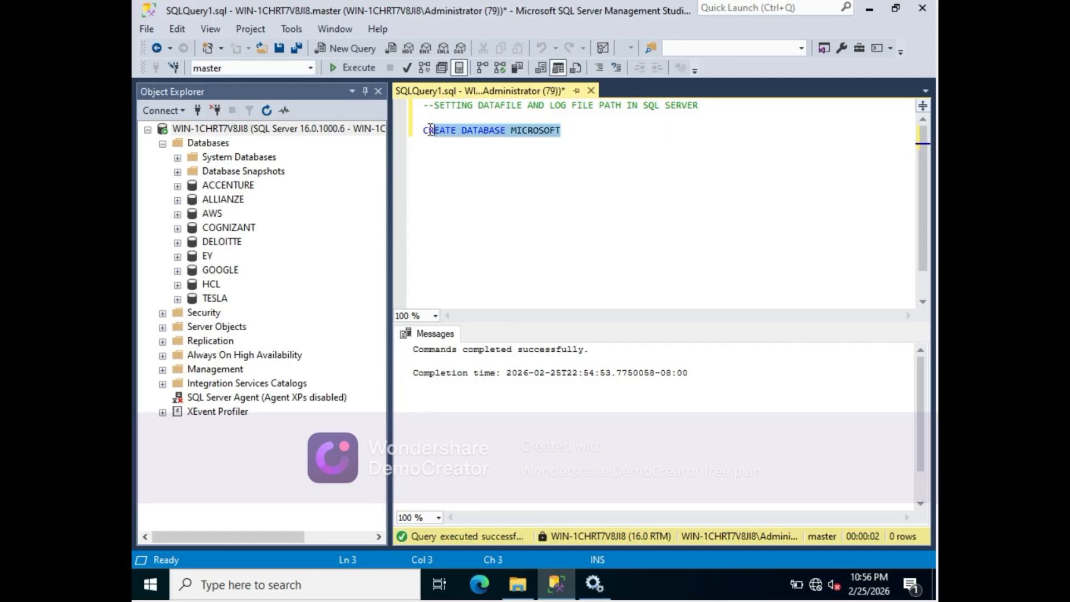
left_click(357, 75)
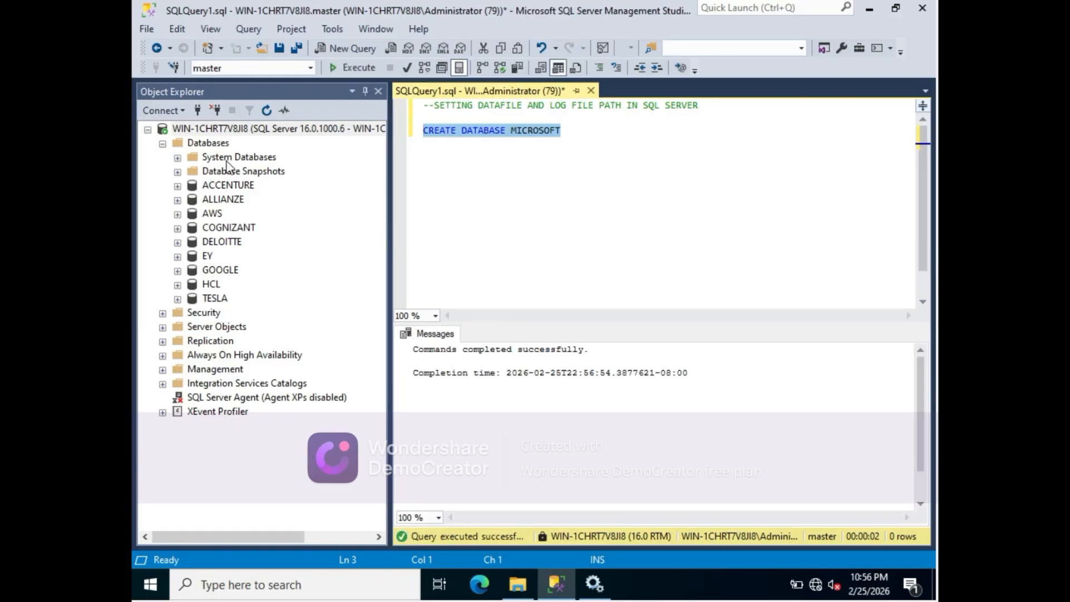
left_click(208, 144)
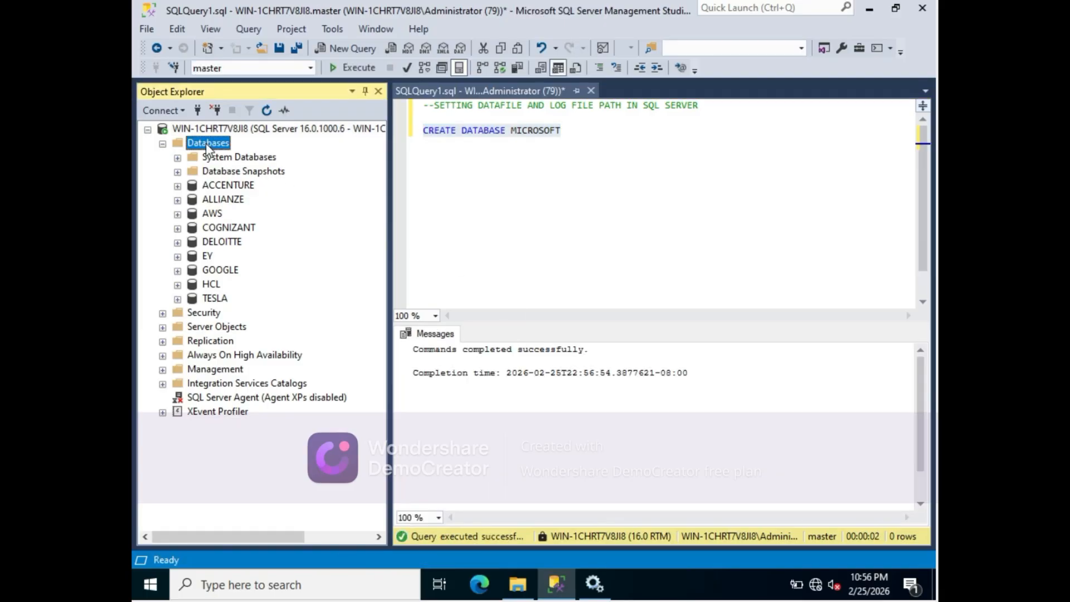
left_click(266, 110)
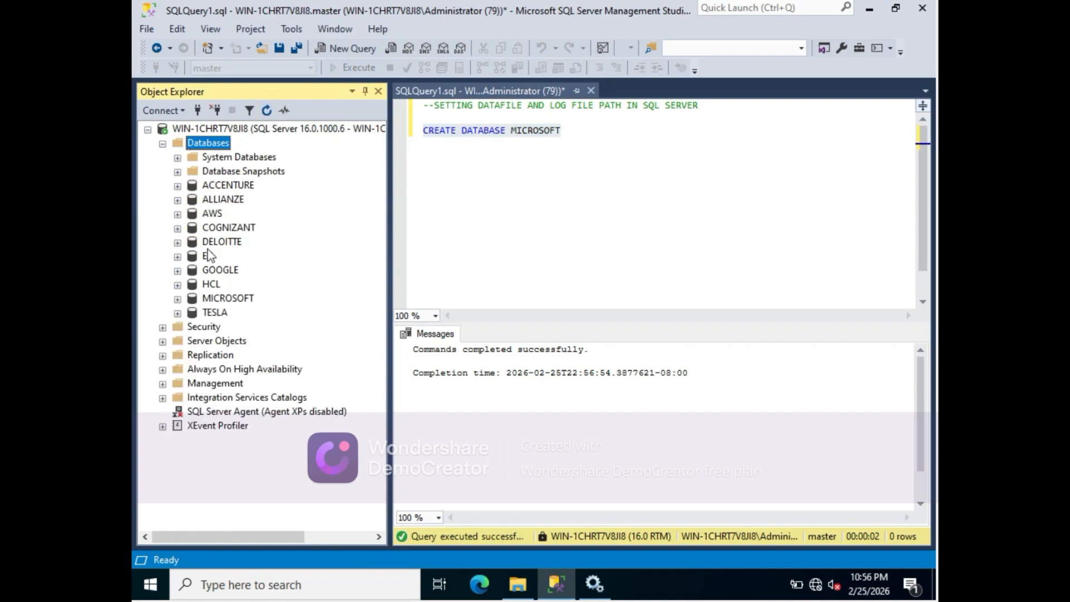
- Open the MICROSOFT database's properties in a maximized window and examine its data and log file paths
left_click(217, 300)
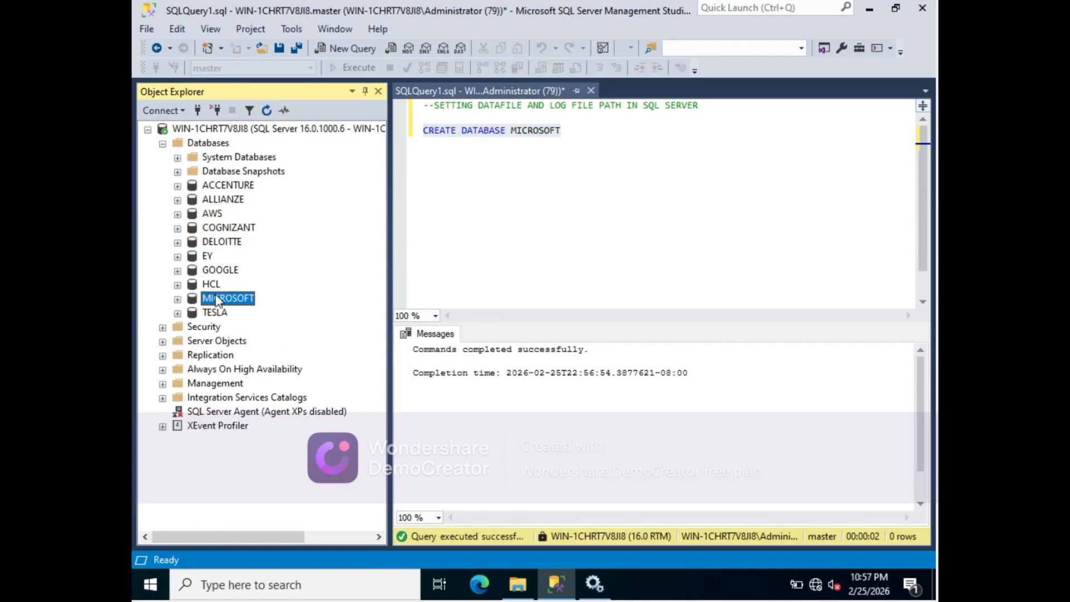
right_click(218, 299)
left_click(253, 553)
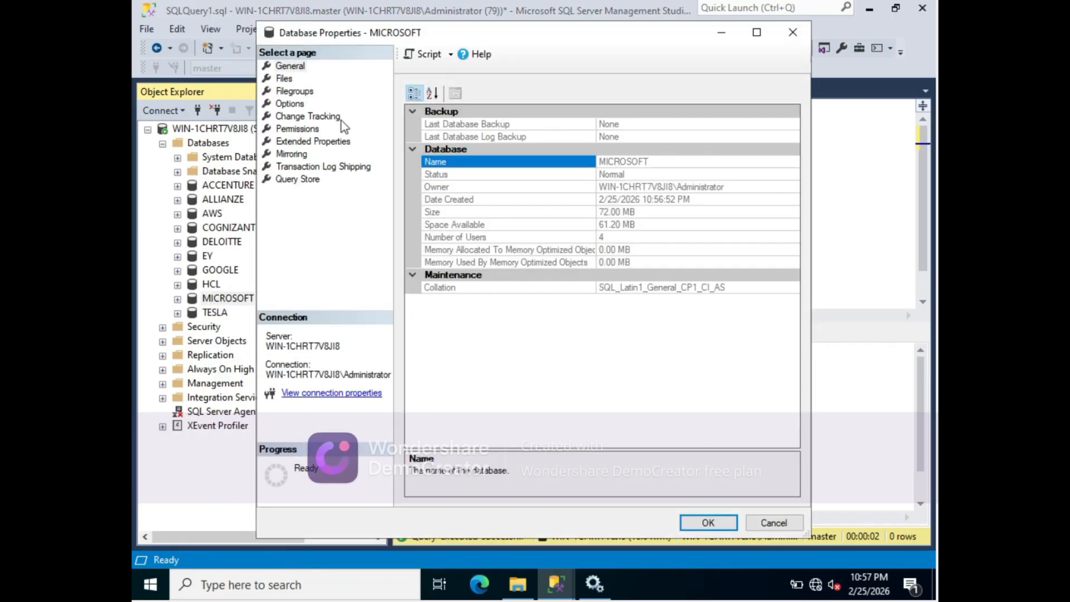
left_click(284, 79)
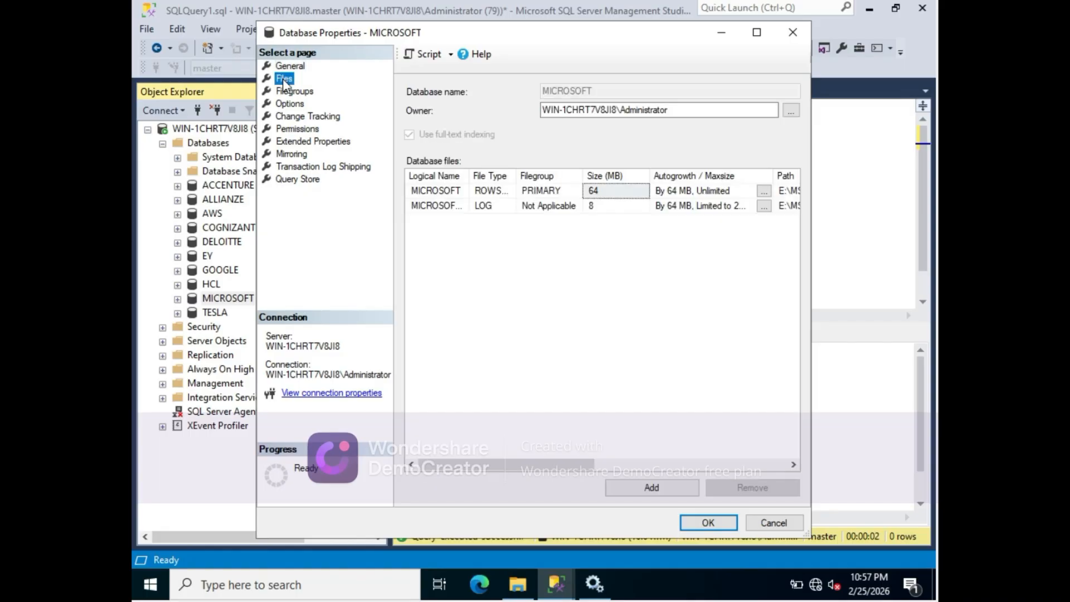
left_click(756, 33)
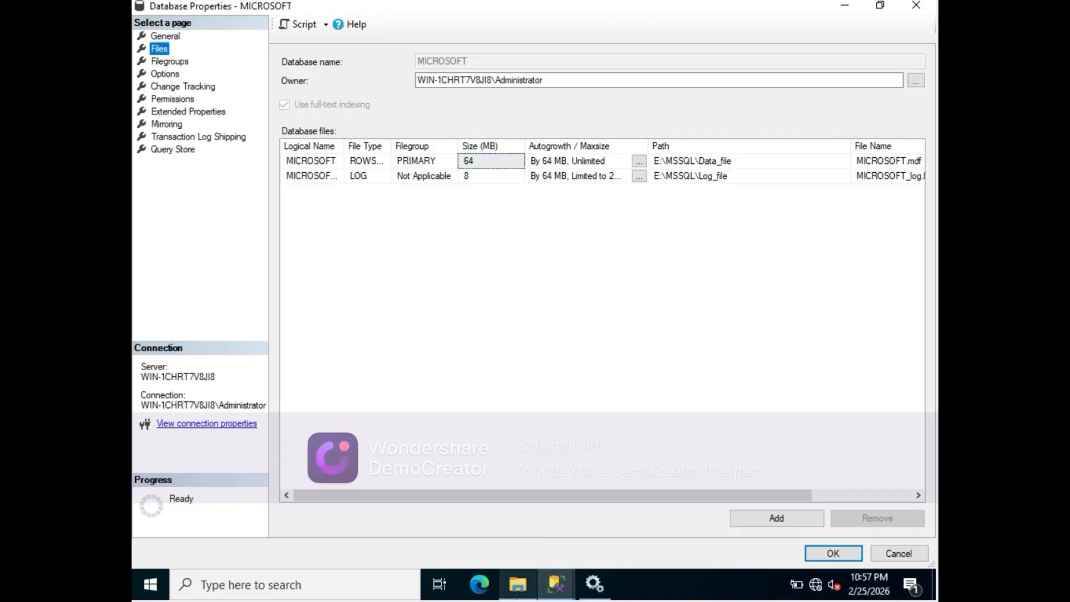
- Switch to the untitled Notepad note about changing the default data and log file locations
mouse_move(518, 601)
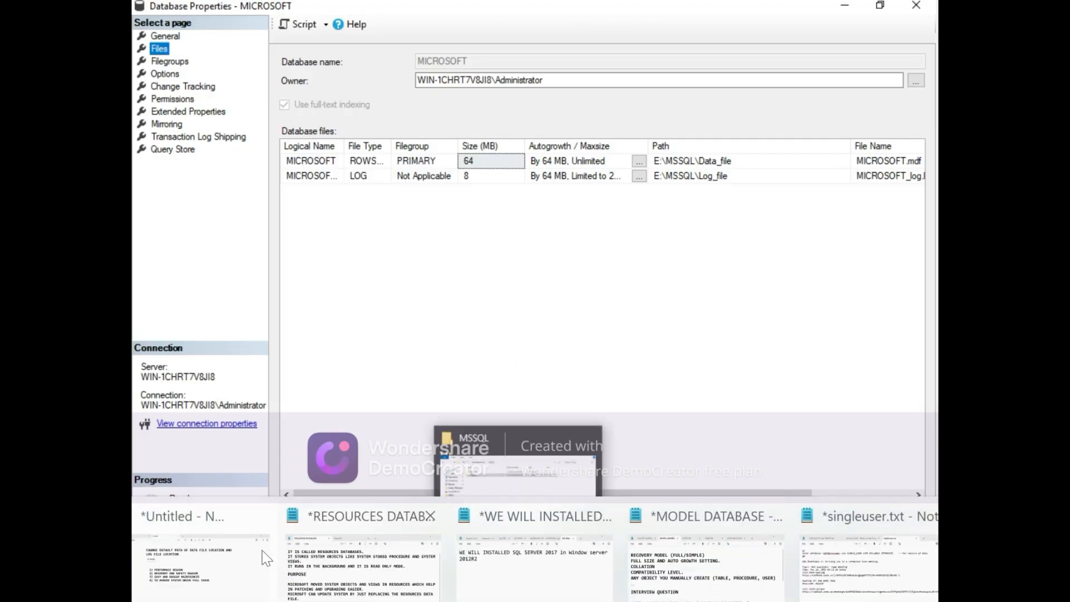
left_click(167, 562)
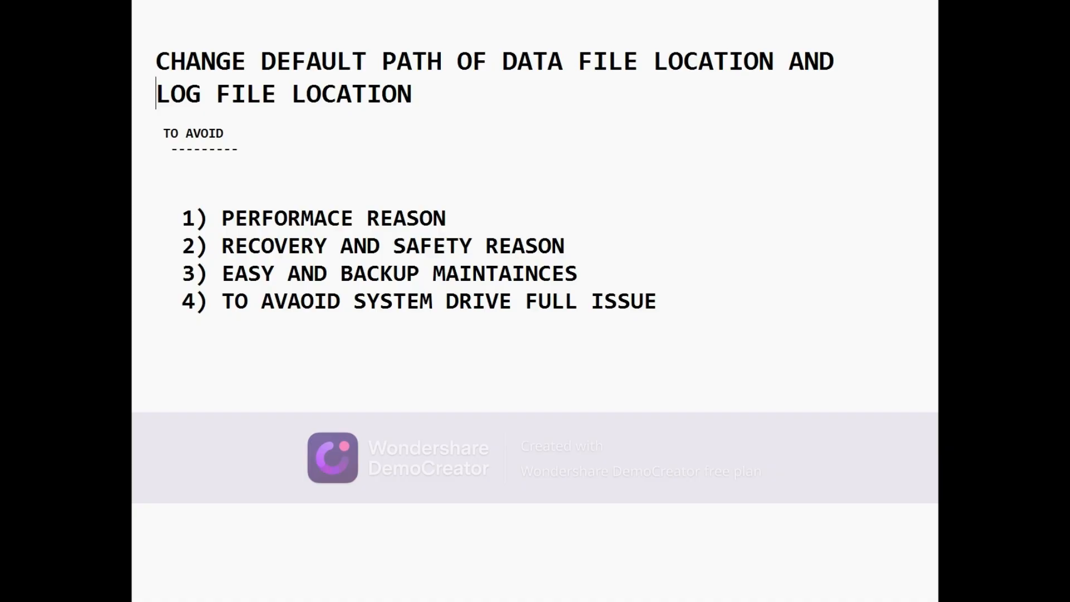